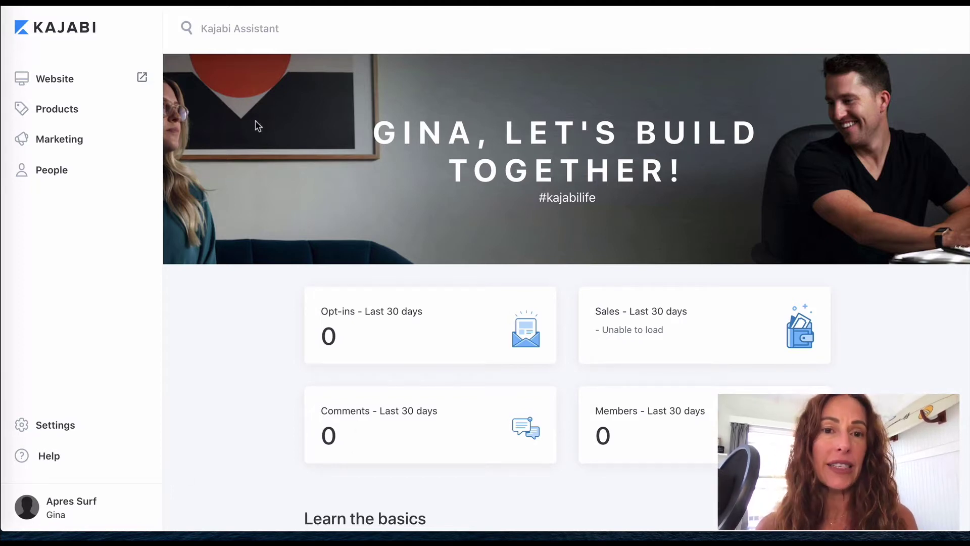
Create a new event under Marketing > Events titled 'Sample Launch' and open its date field
click(67, 144)
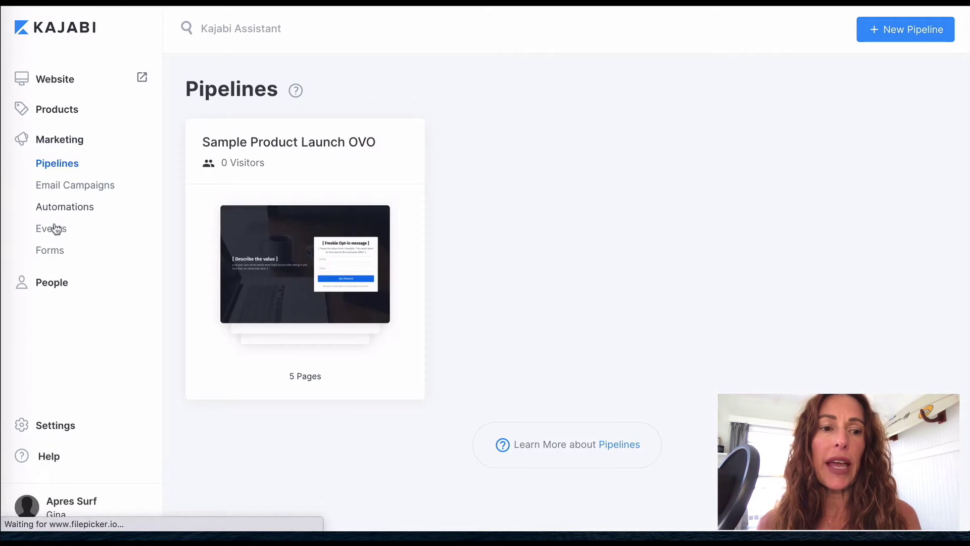
click(55, 230)
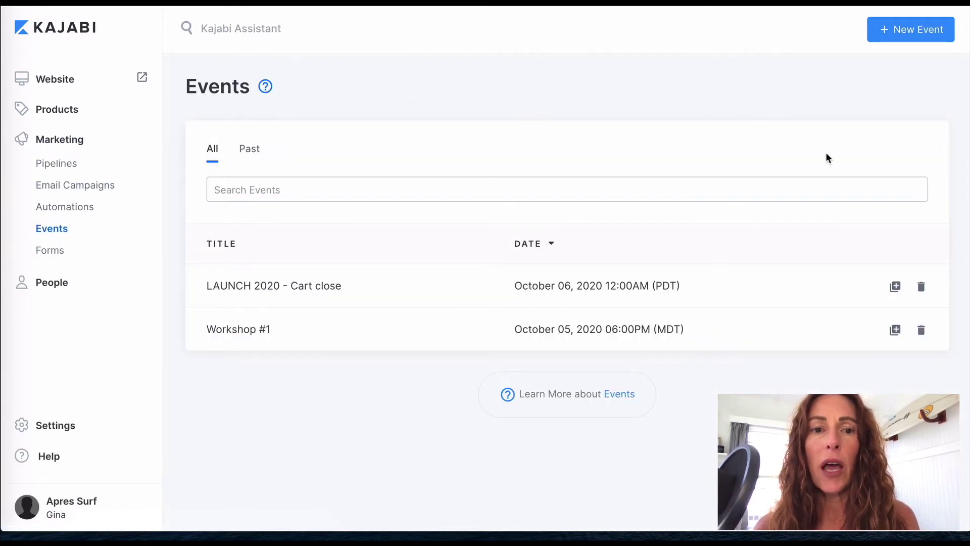
click(900, 38)
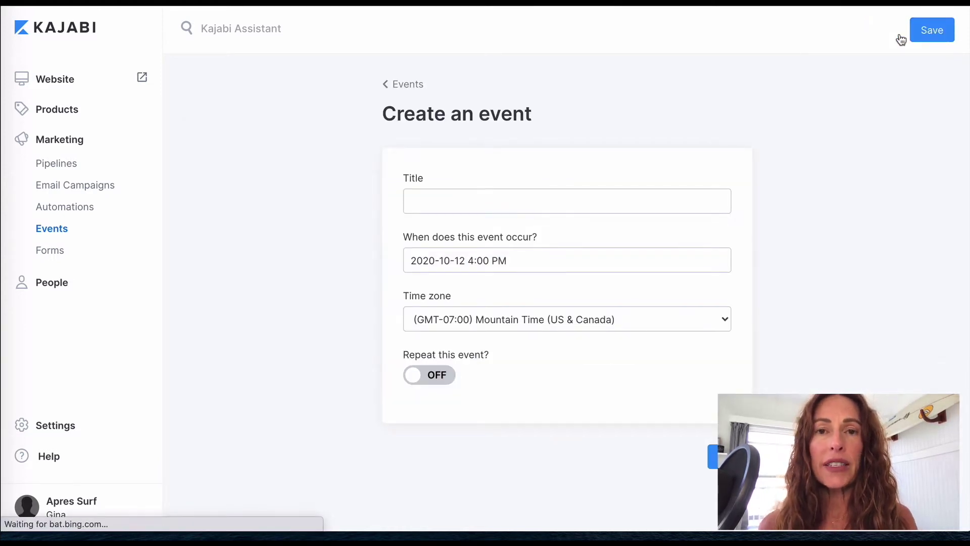
click(522, 201)
text(Sample L)
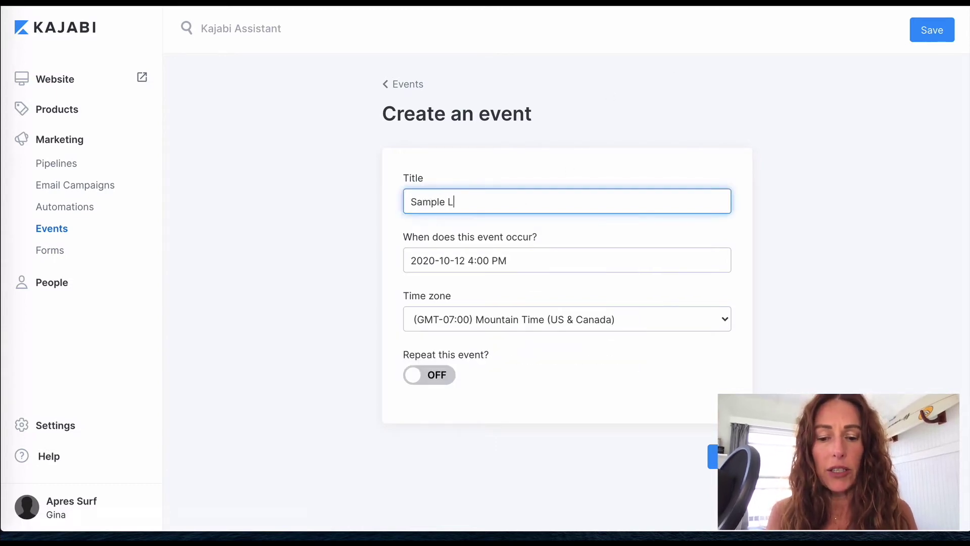
text(aunch)
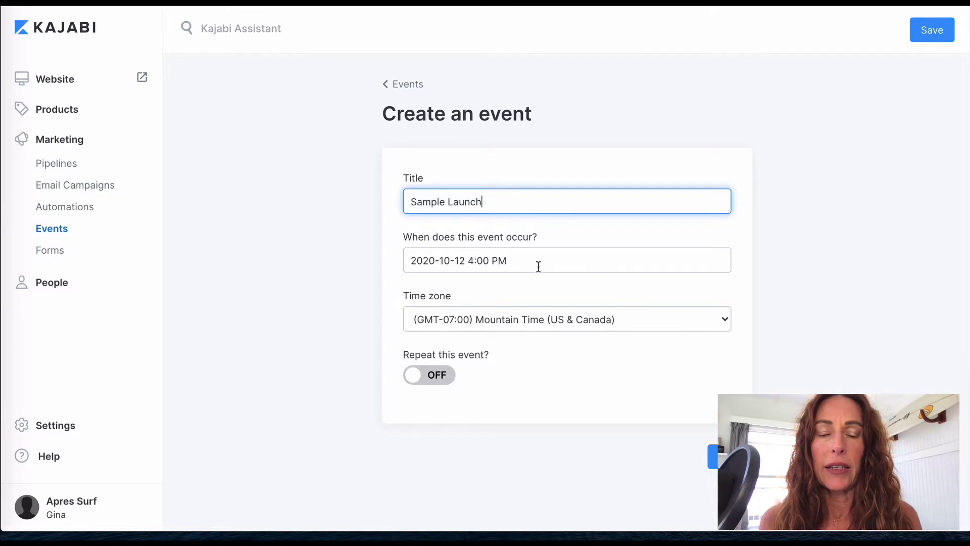
click(539, 266)
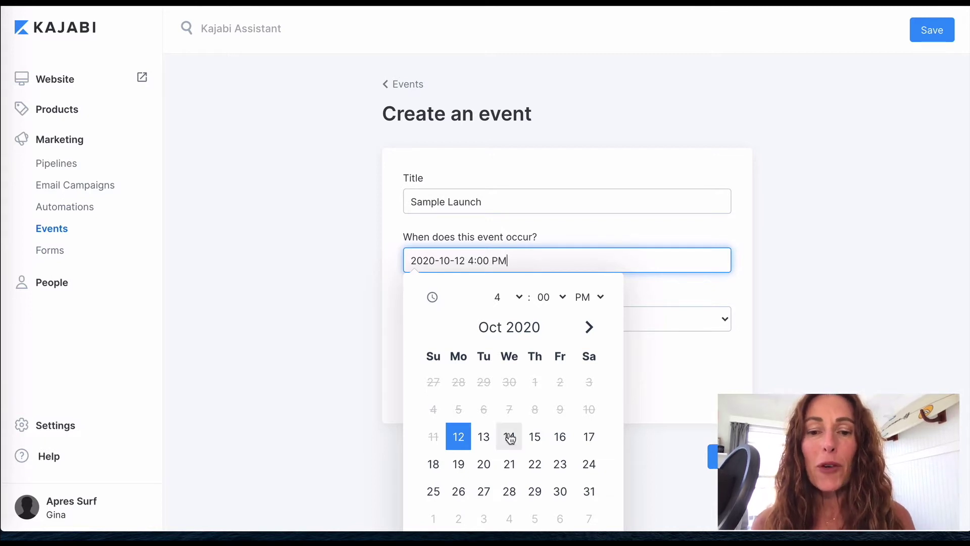
Set the event date to October 24 at 11:55 PM
click(590, 467)
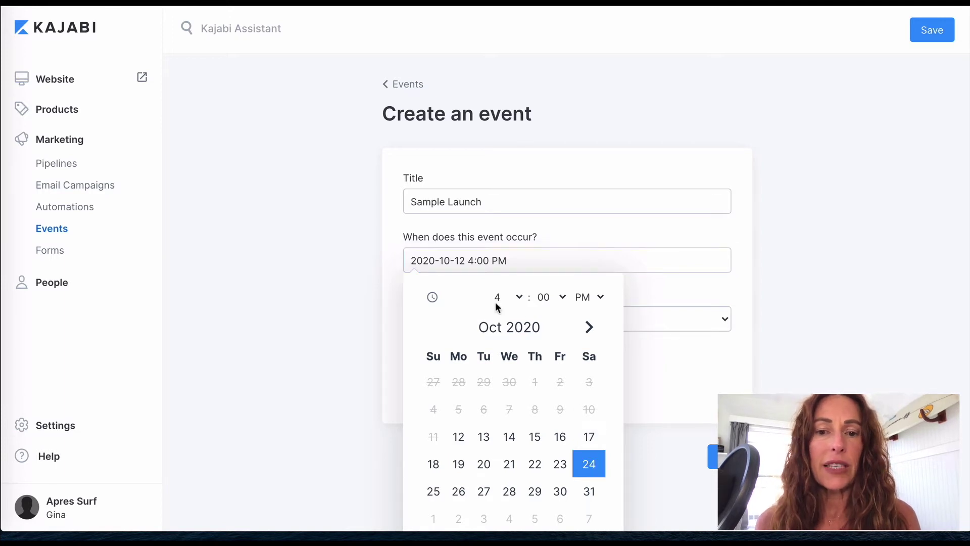
click(519, 298)
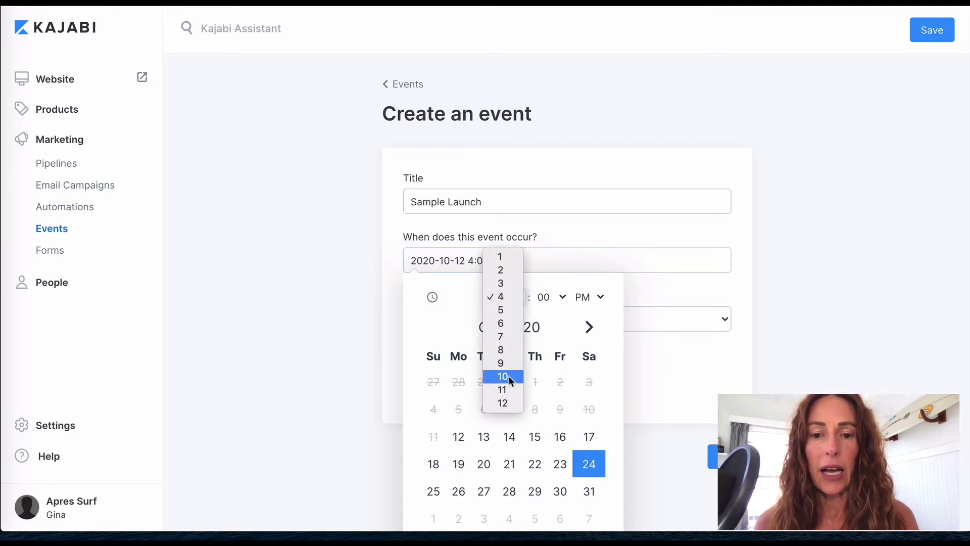
click(509, 390)
click(547, 297)
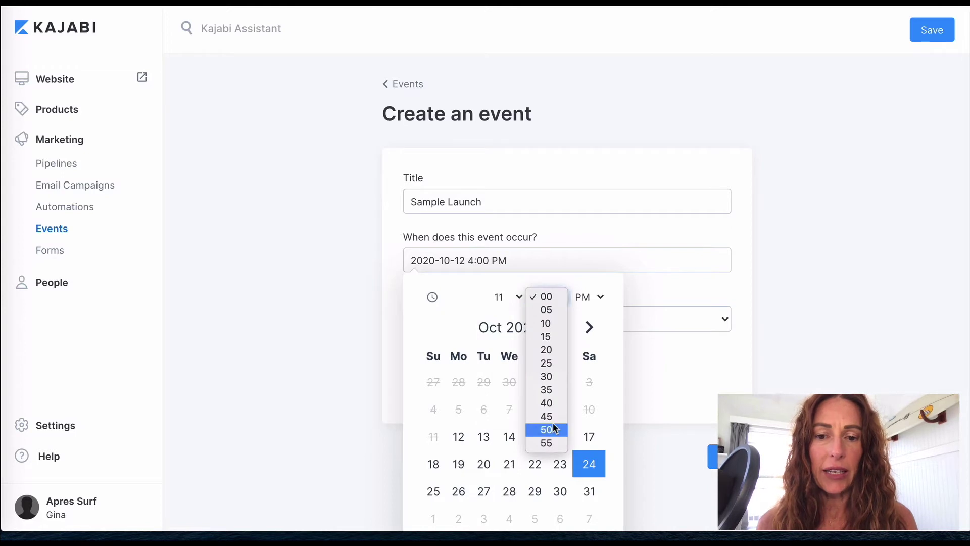
click(548, 443)
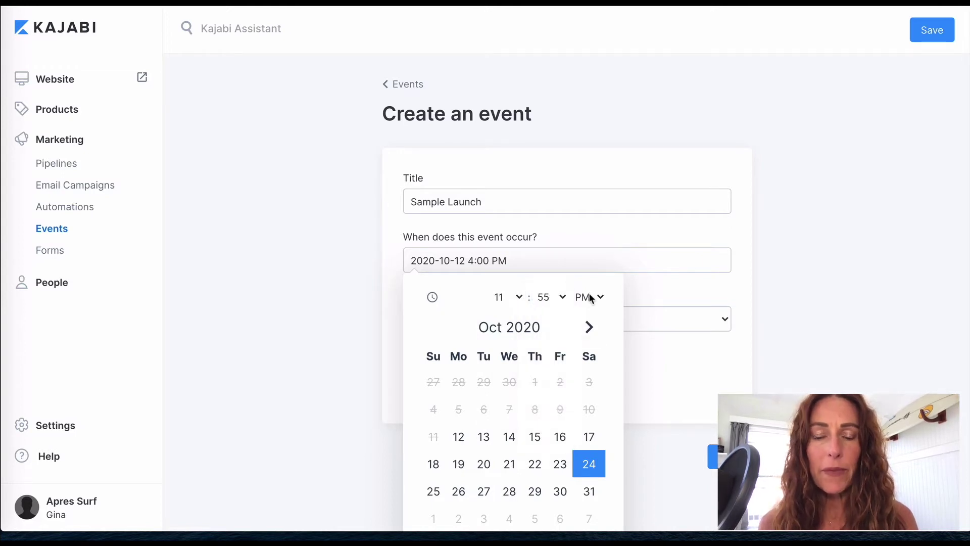
click(551, 297)
click(550, 298)
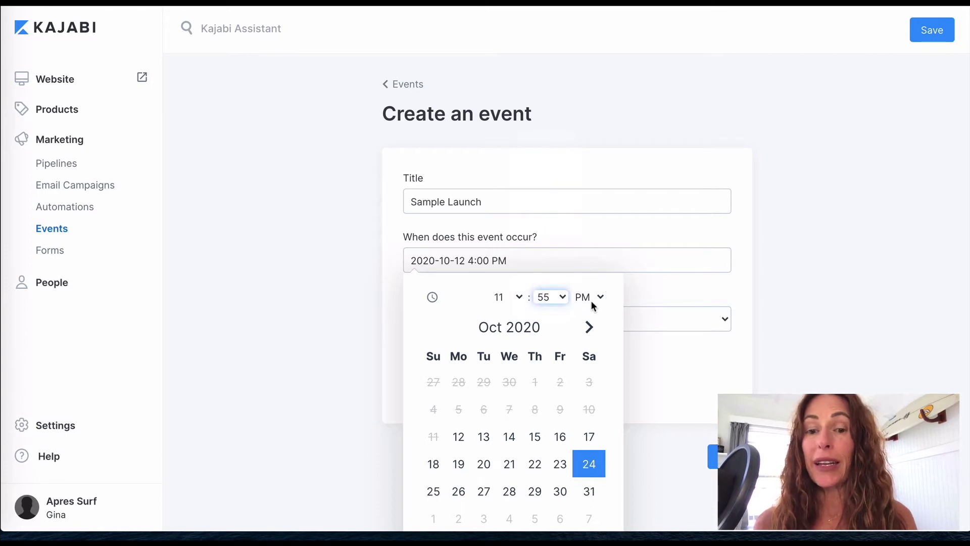
click(650, 369)
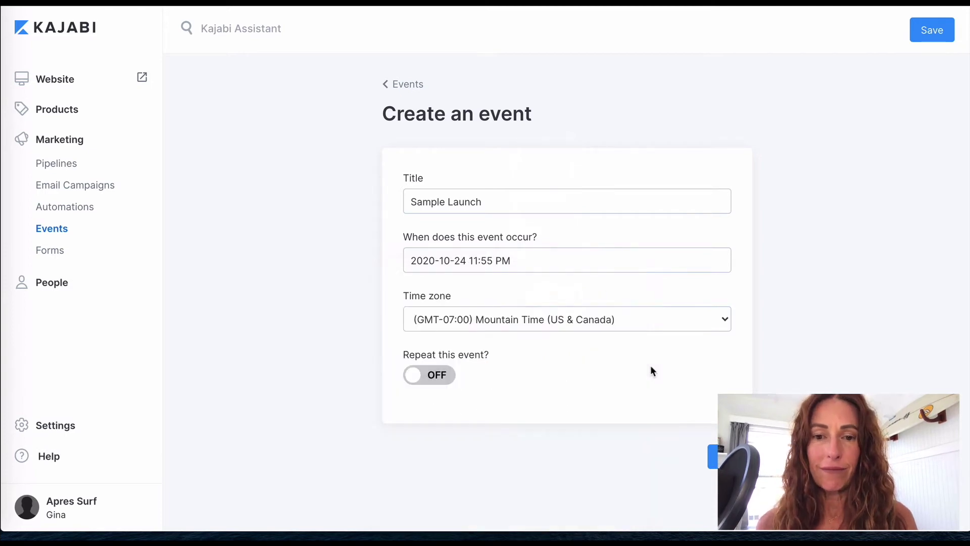
Set the time zone to Pacific Time (US & Canada), save the event, and add an email
click(725, 320)
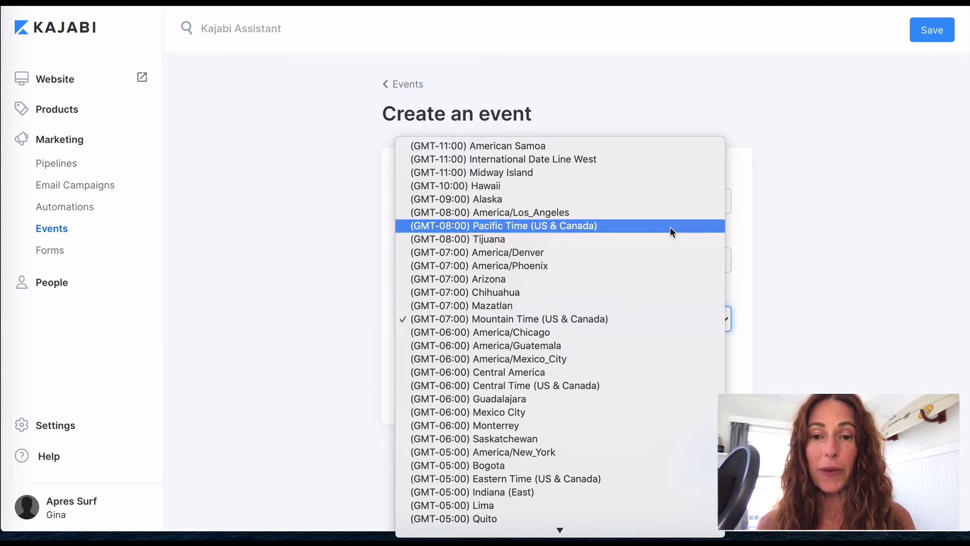
click(670, 227)
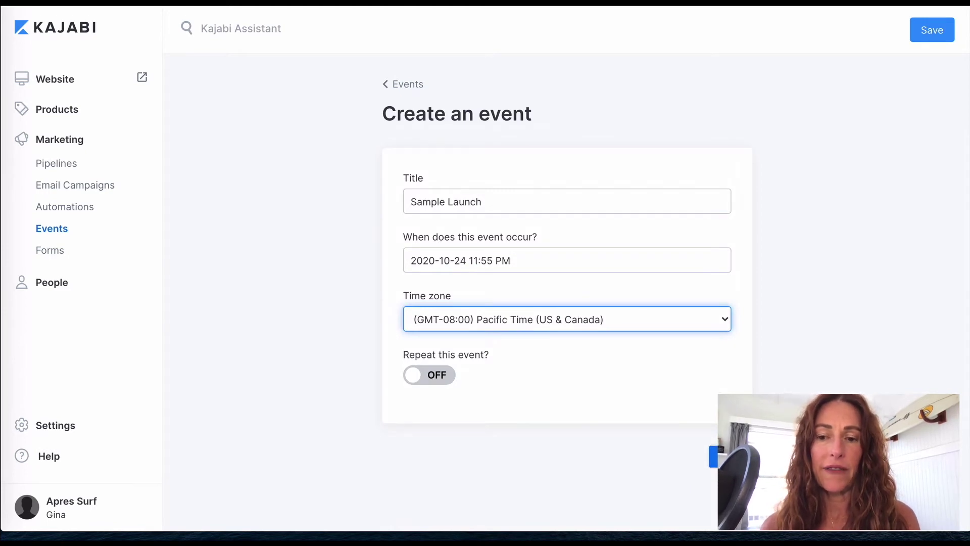
click(933, 30)
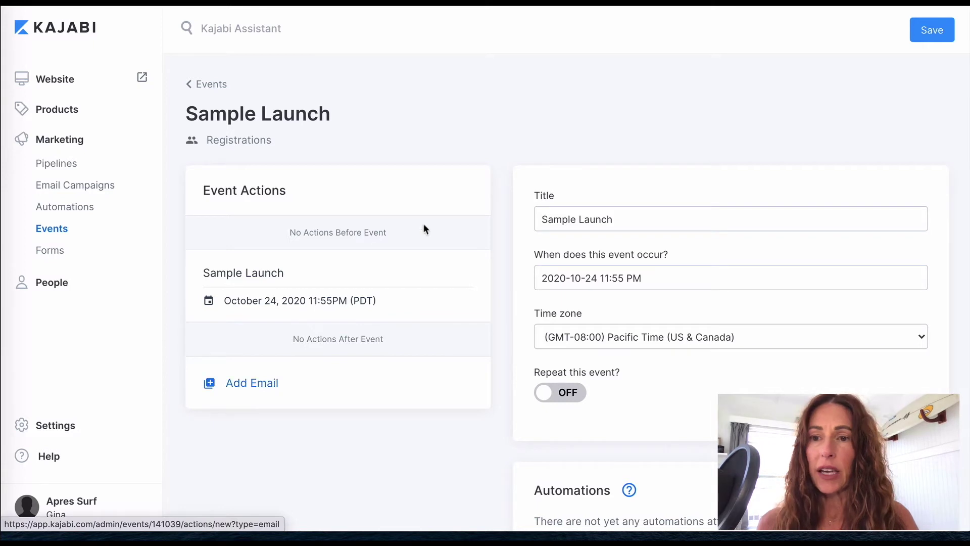
click(229, 384)
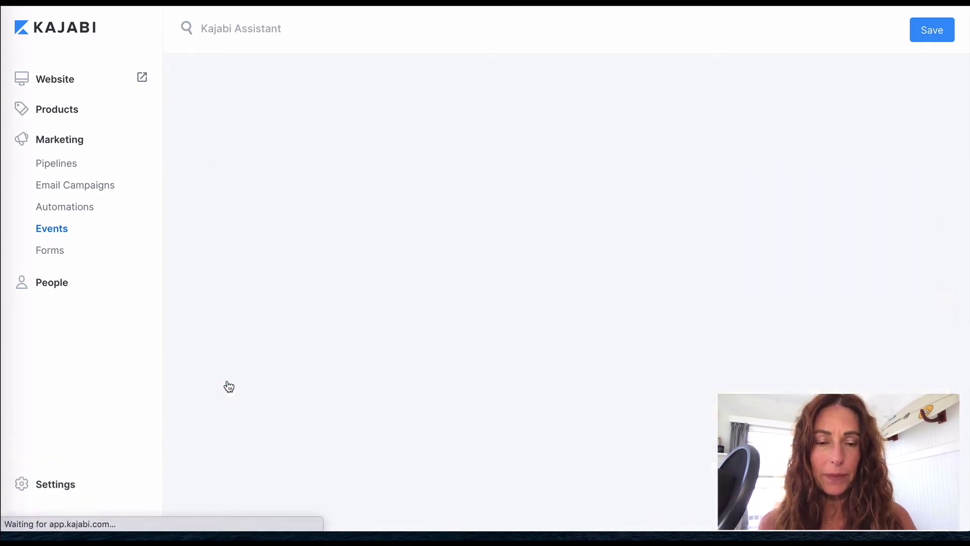
Send the email at time of registration with subject 'Thanks for joining our waitlist'
scroll(541, 151, down, 1)
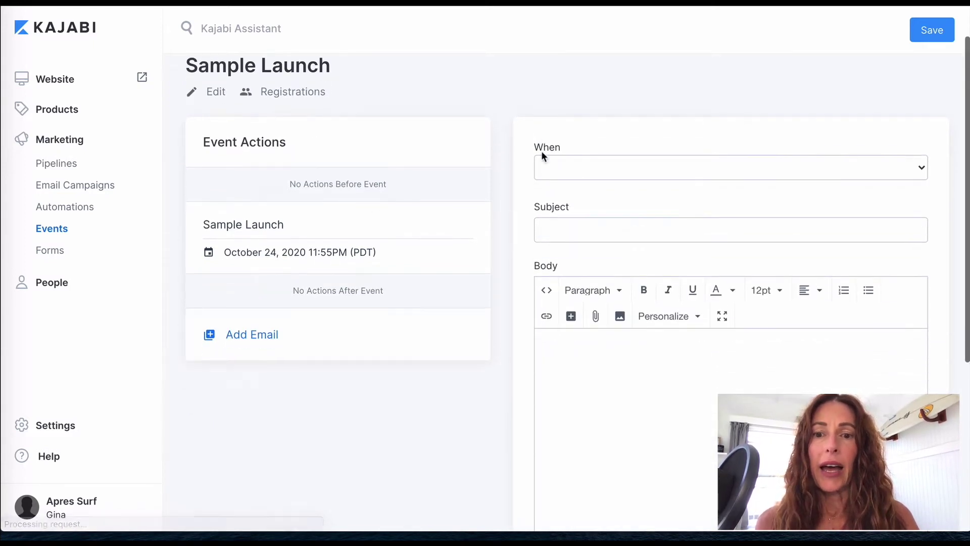
click(922, 168)
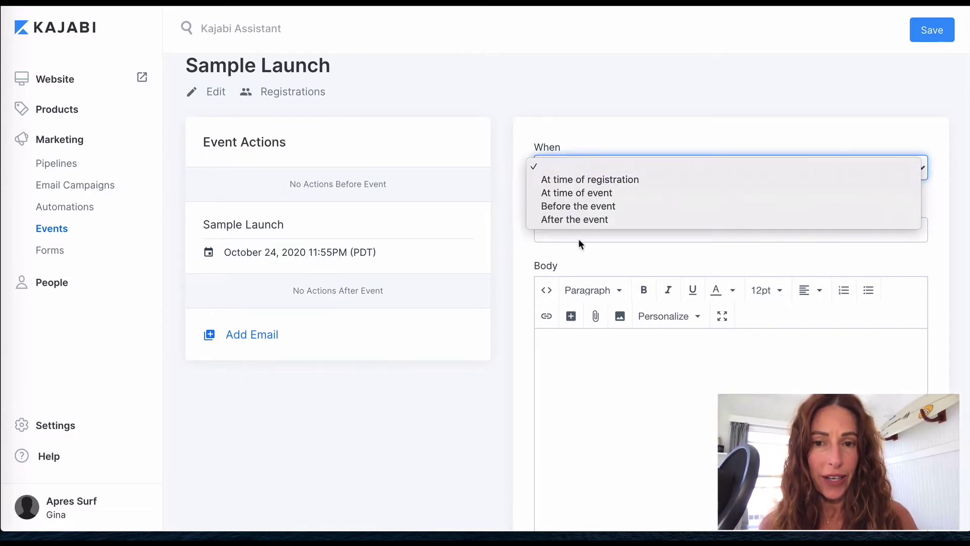
click(614, 181)
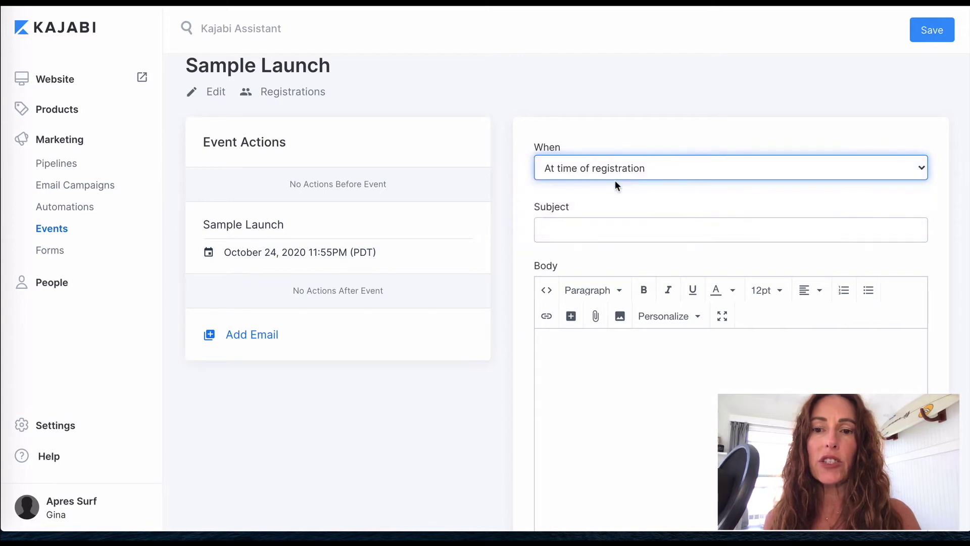
click(597, 231)
text(T)
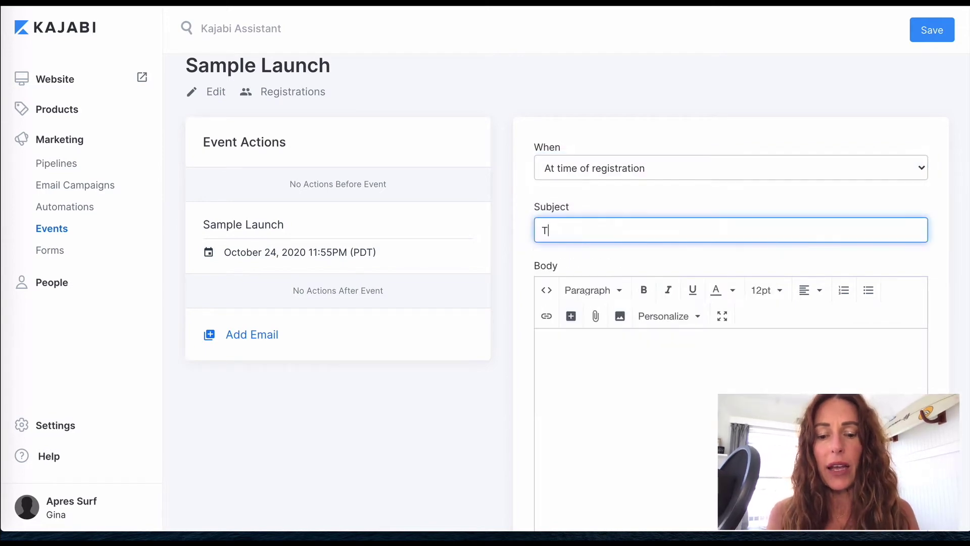
text(hanks)
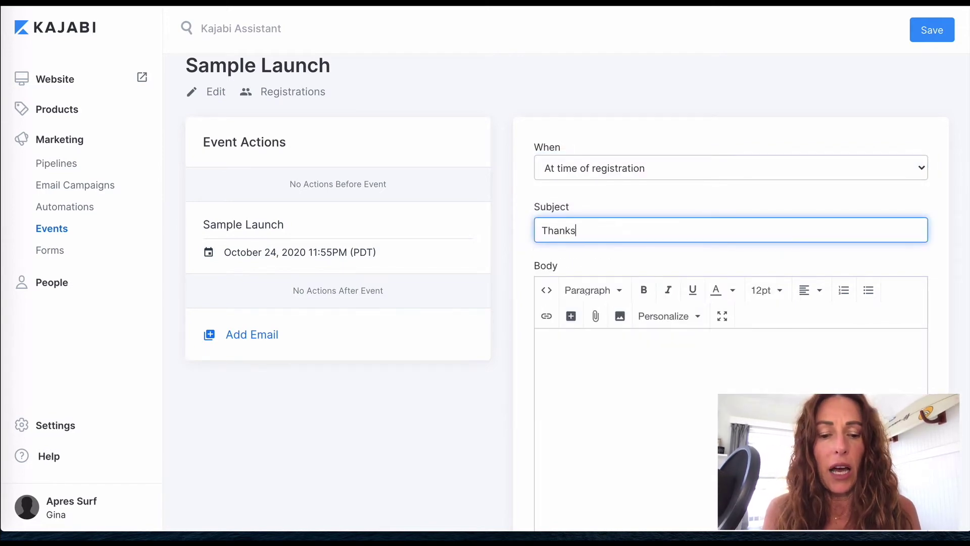
text( for joinin)
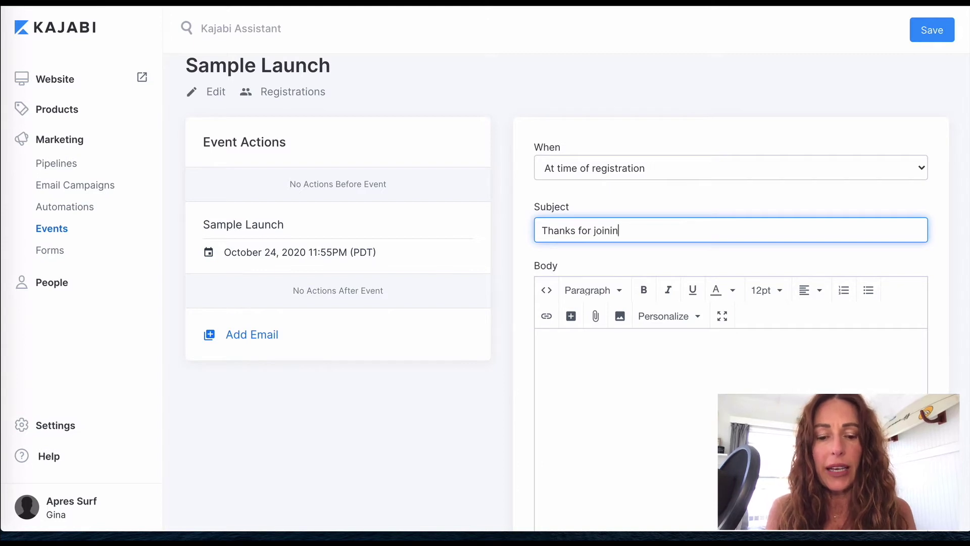
text(g our wiatlis)
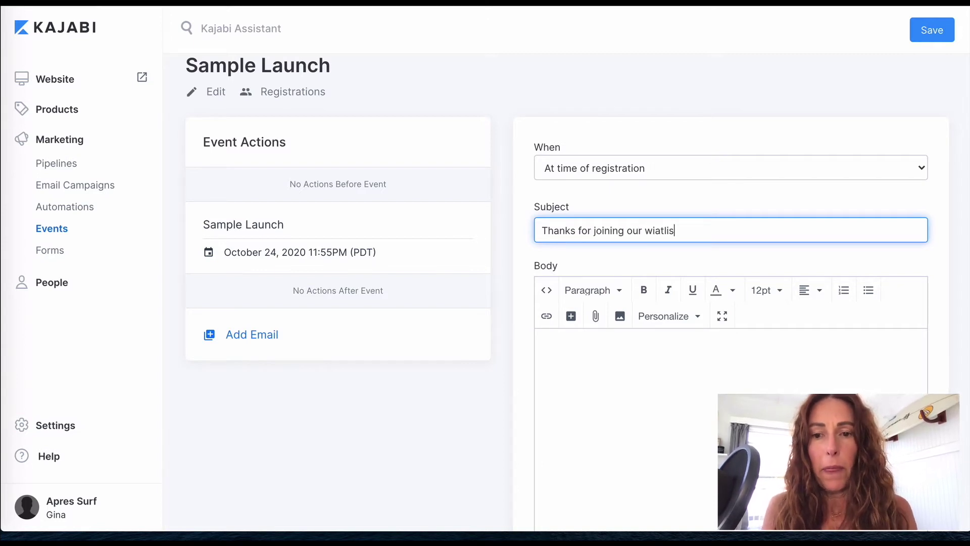
text(t)
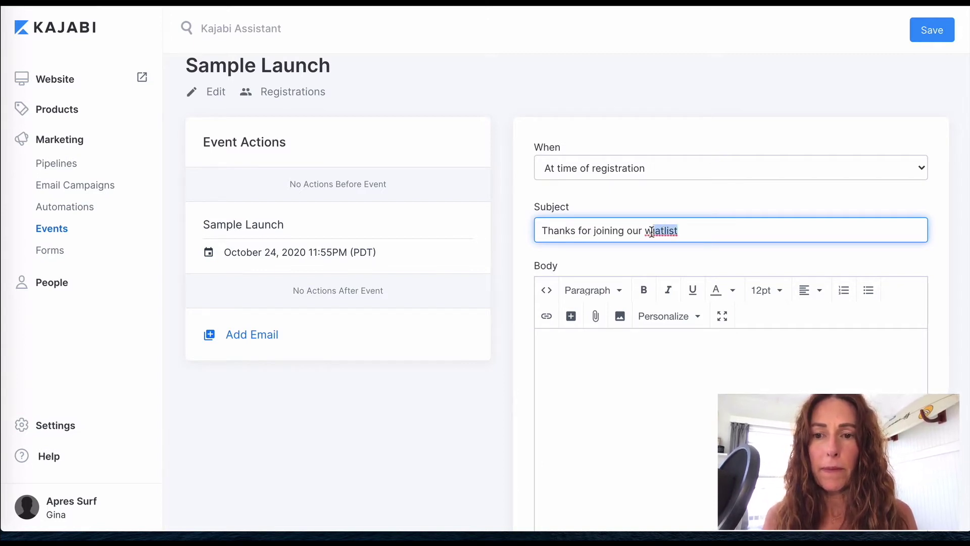
text(aitl)
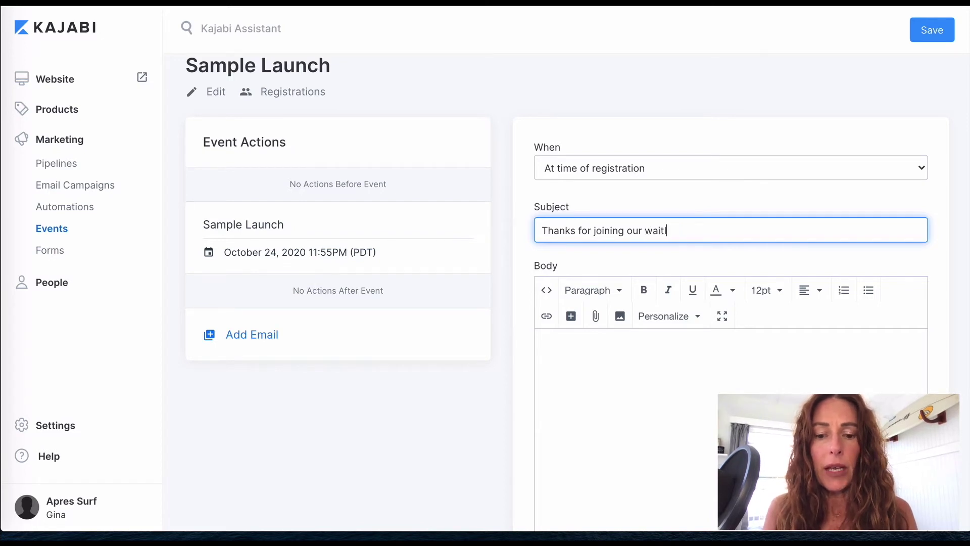
text(ist)
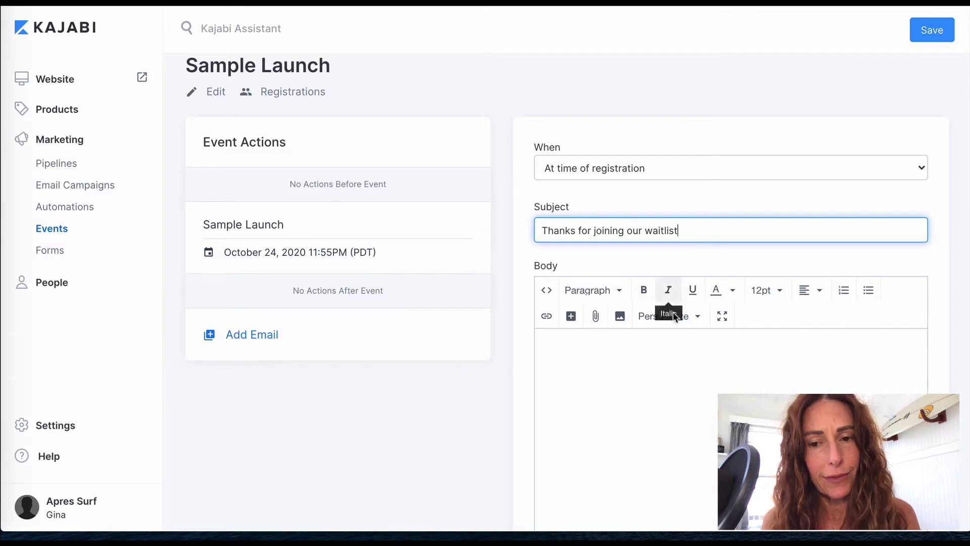
Write the body 'email' and save the registration email
click(629, 349)
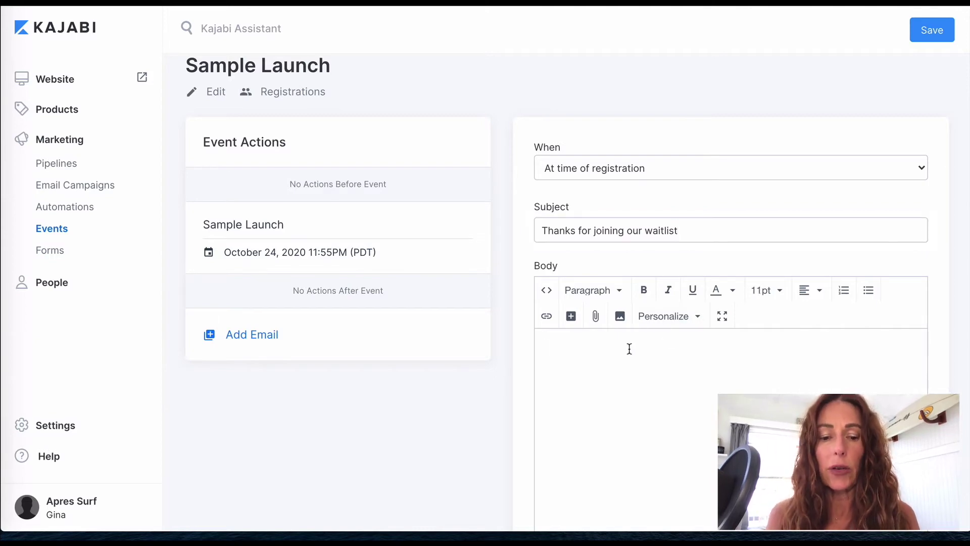
text(email)
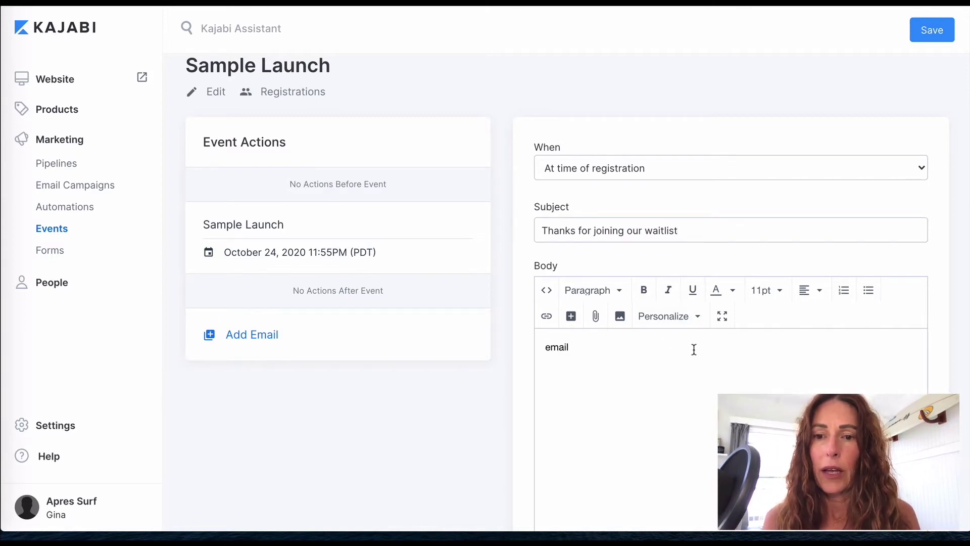
scroll(750, 384, down, 5)
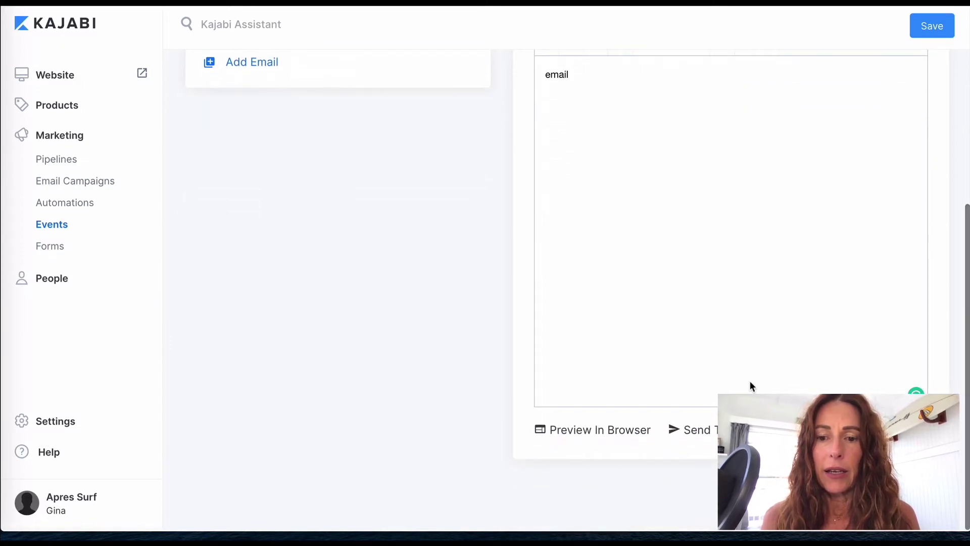
scroll(750, 384, up, 3)
scroll(750, 384, down, 3)
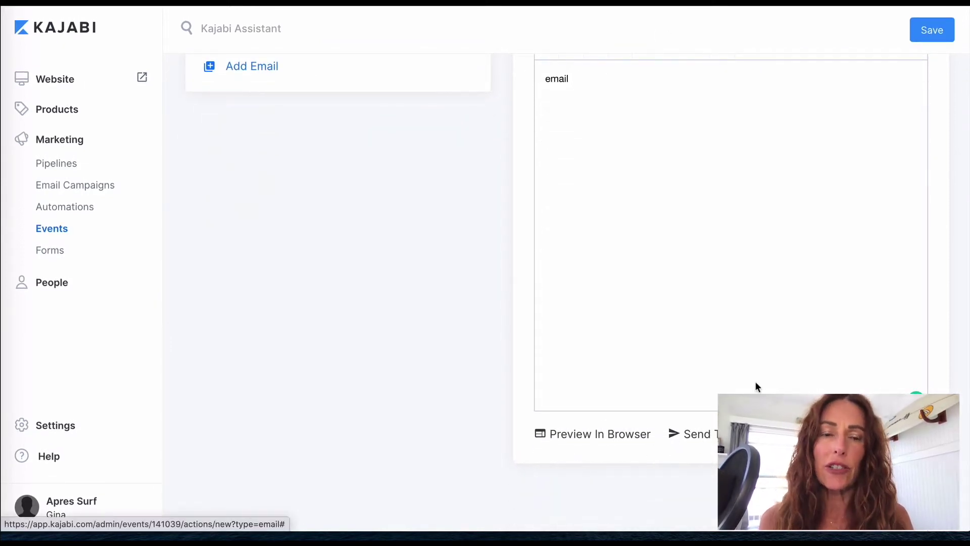
scroll(818, 320, up, 5)
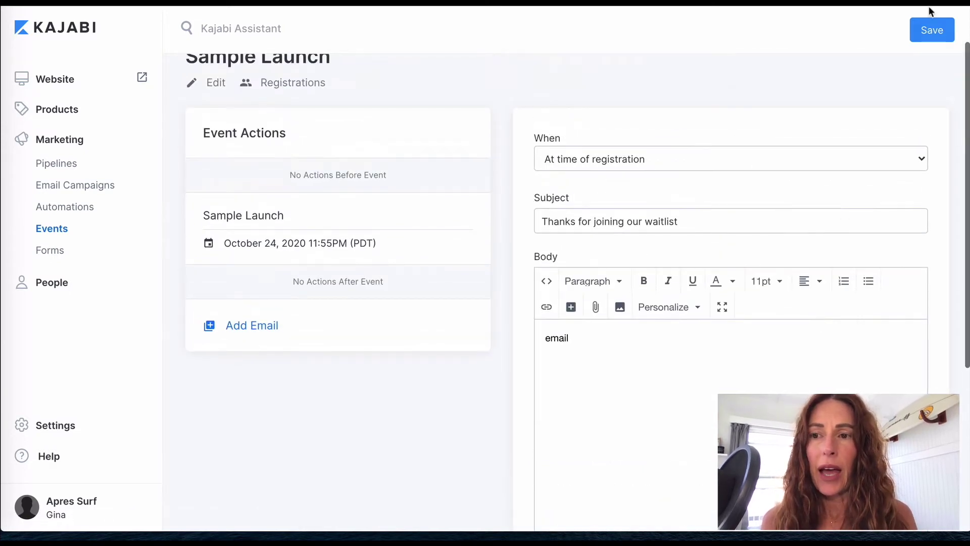
click(934, 30)
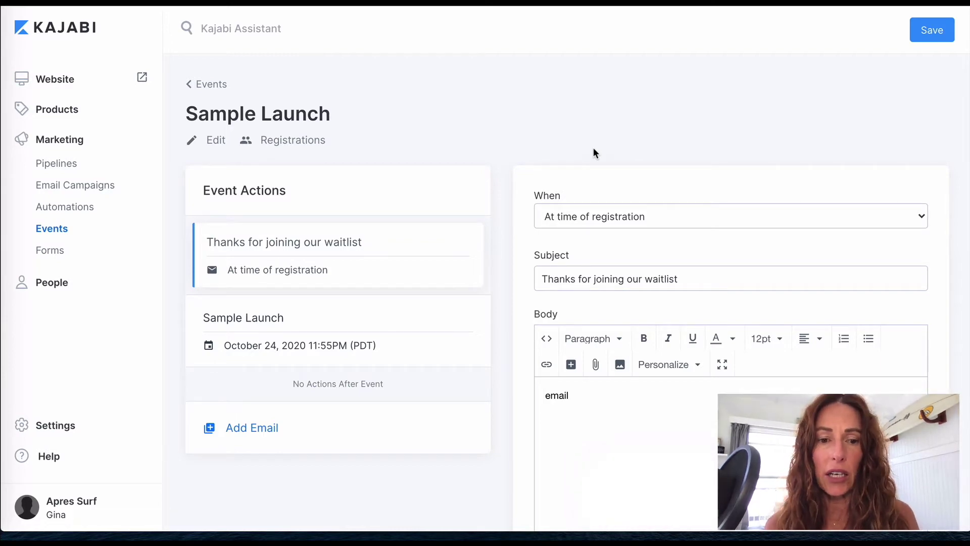
Start a new event email scheduled 10 days before the event
click(249, 427)
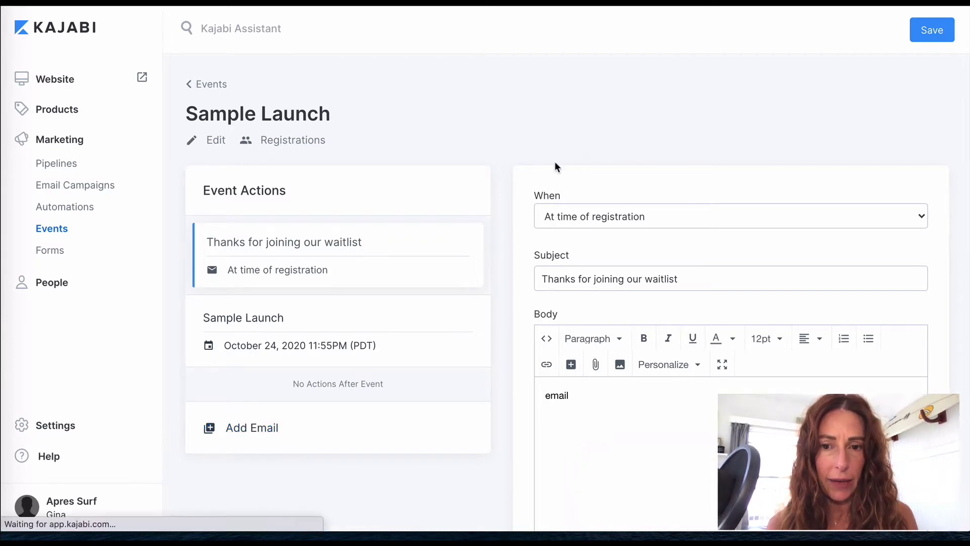
click(922, 216)
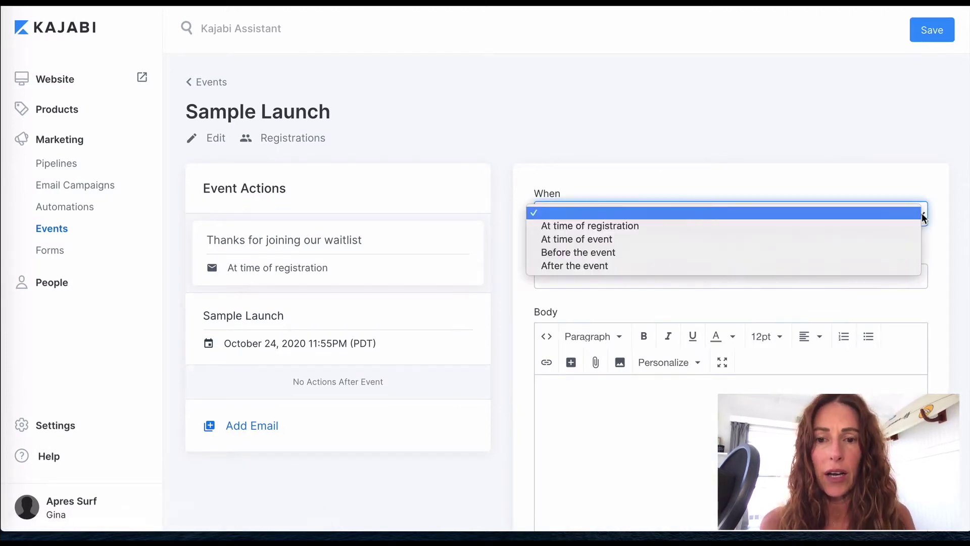
click(648, 255)
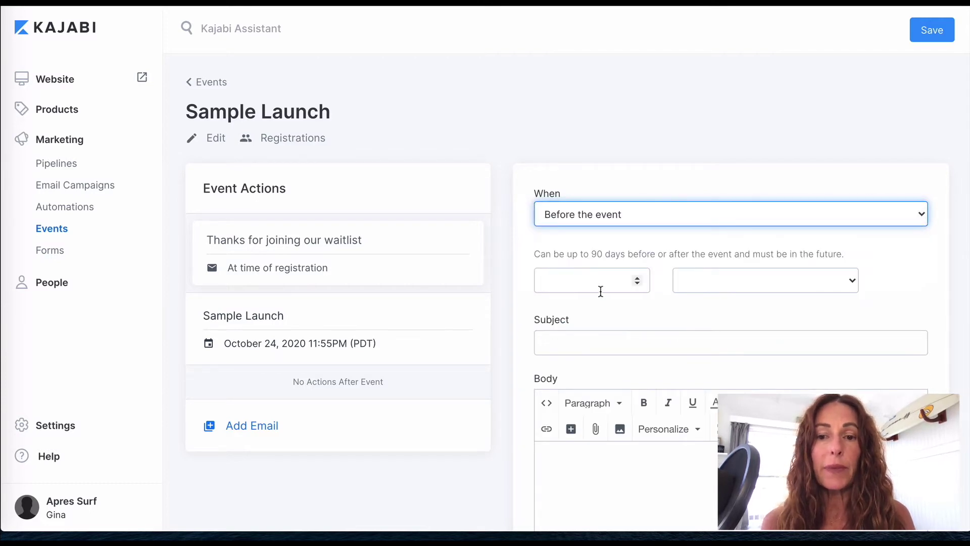
click(609, 281)
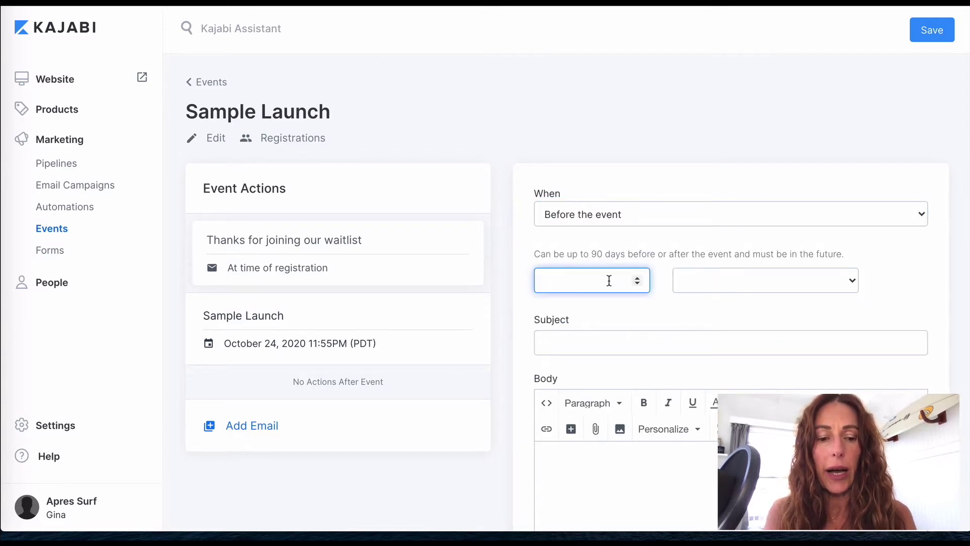
click(829, 311)
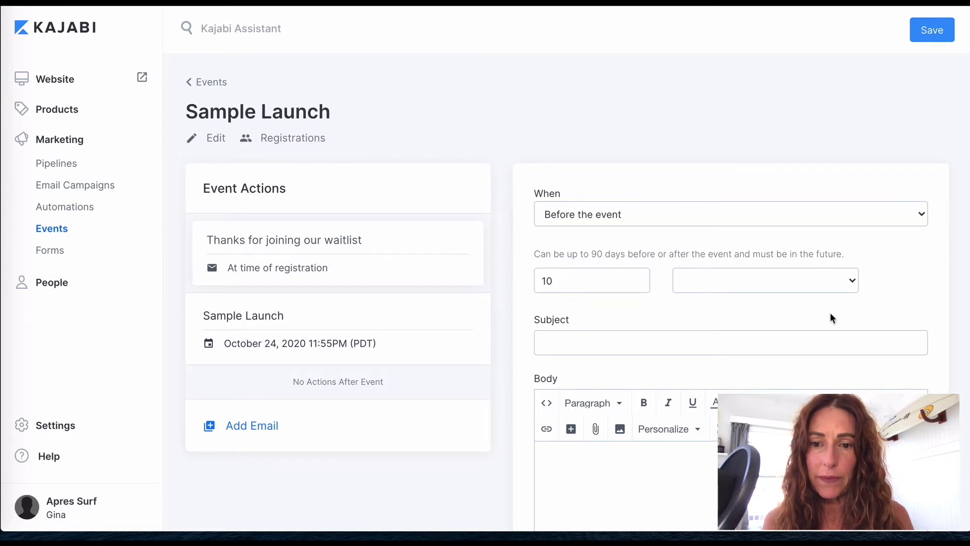
click(852, 281)
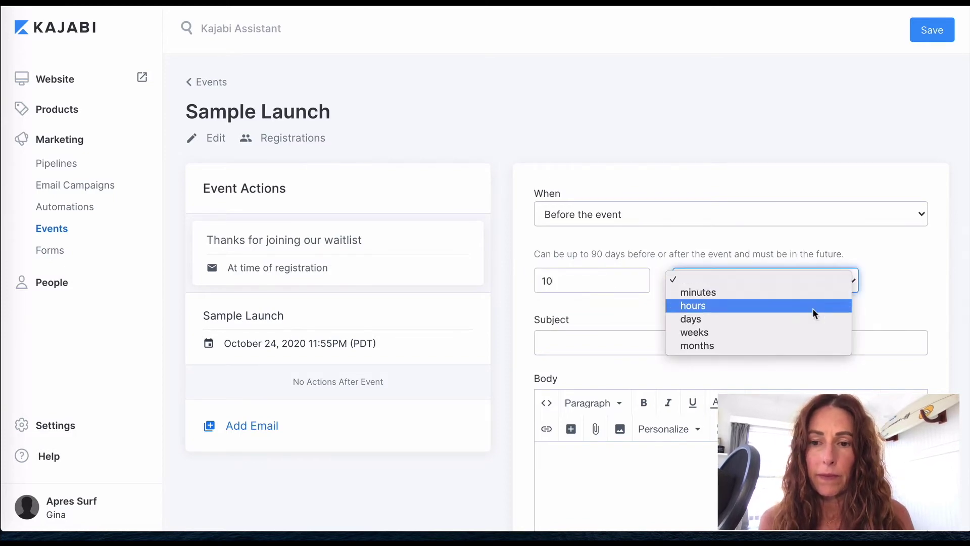
click(738, 323)
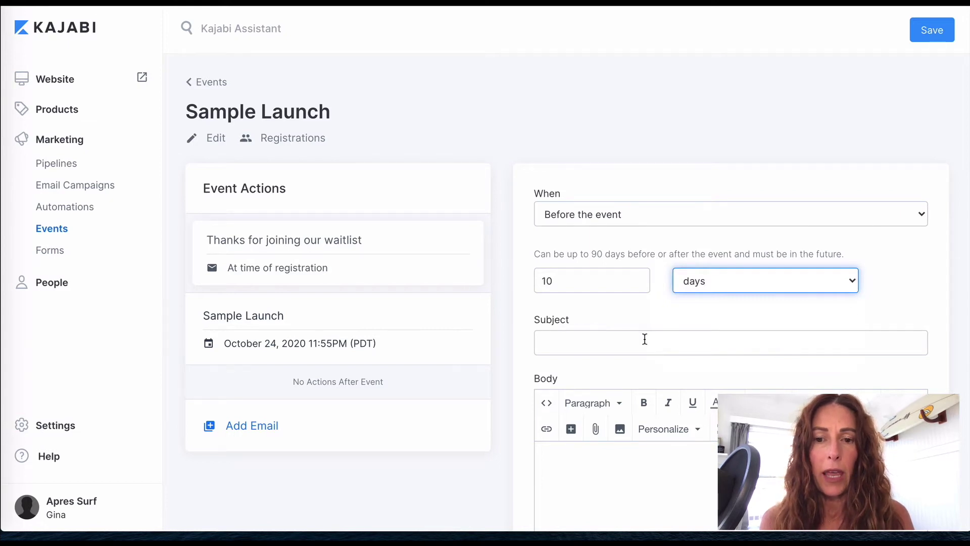
Give it subject 'Video #1' and body 'email', then save it
click(644, 338)
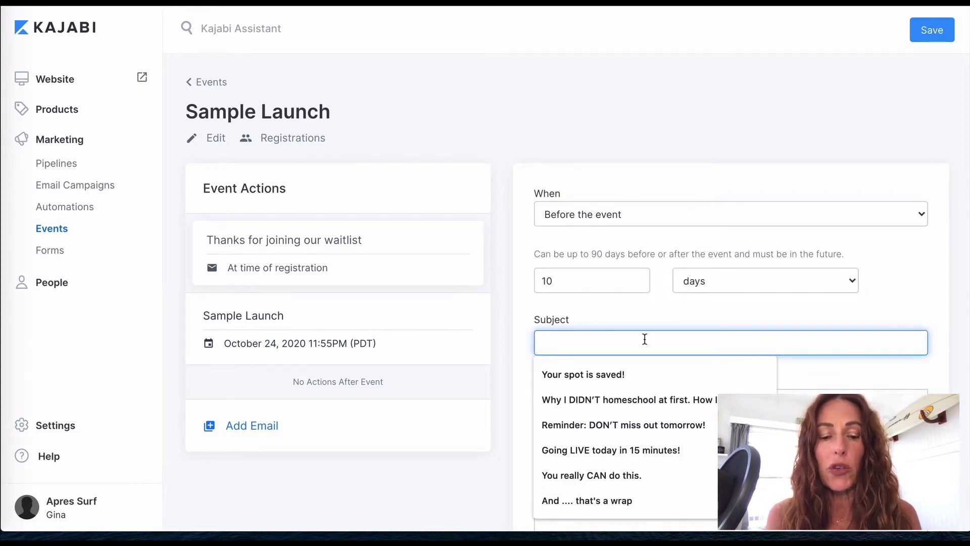
text(Video #1)
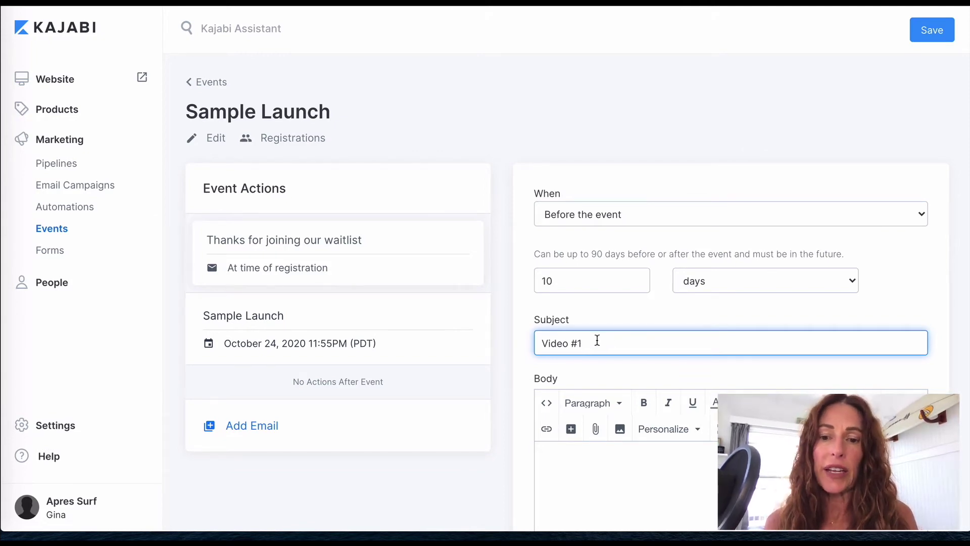
text(email)
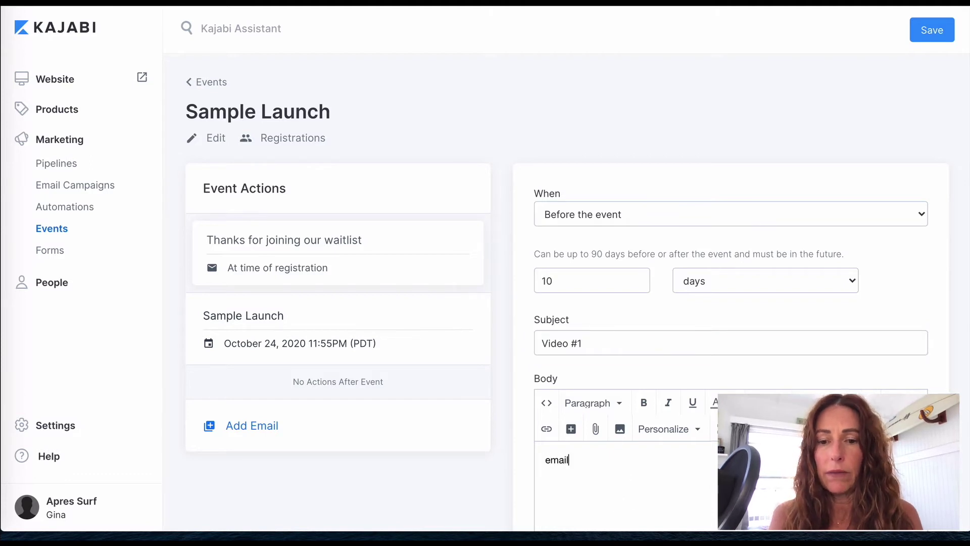
click(935, 32)
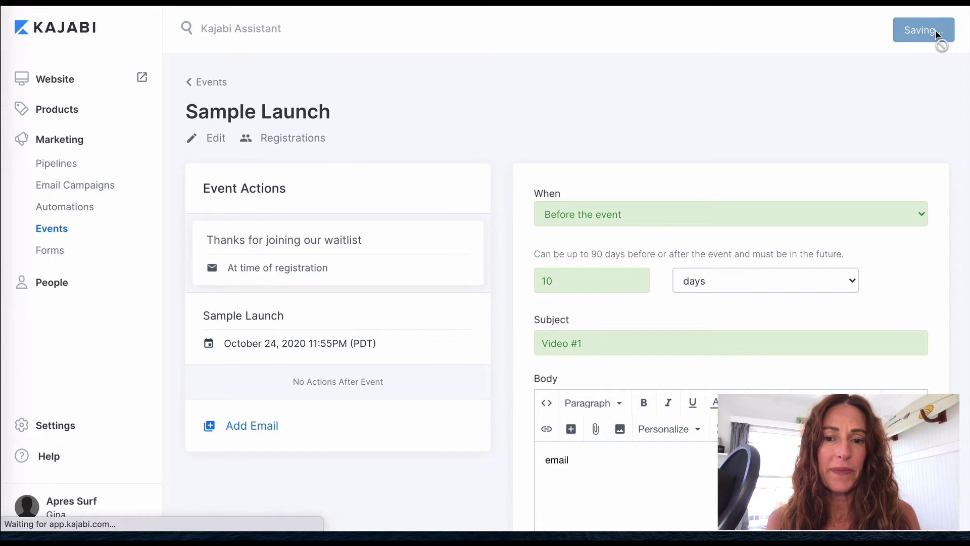
scroll(287, 411, down, 2)
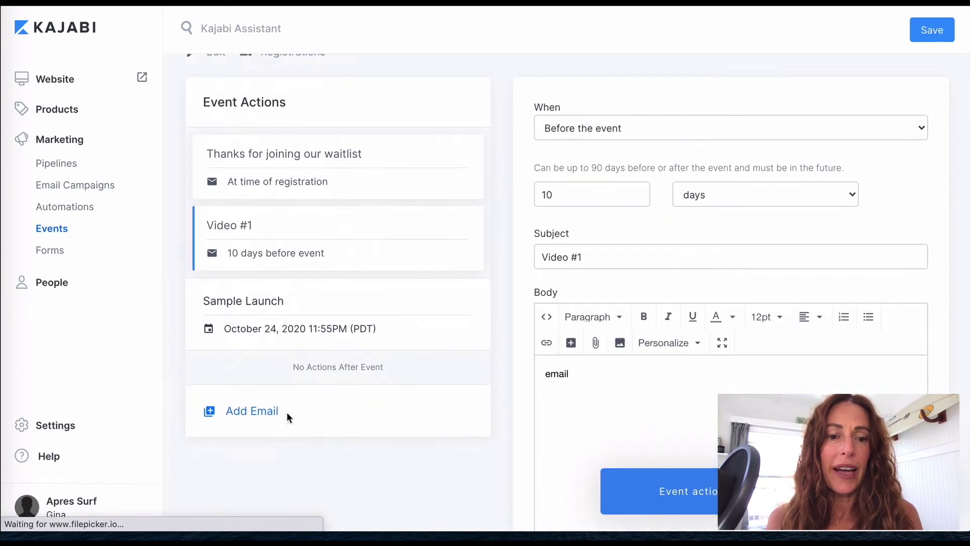
Start a new event email scheduled 9 days before the event
click(238, 420)
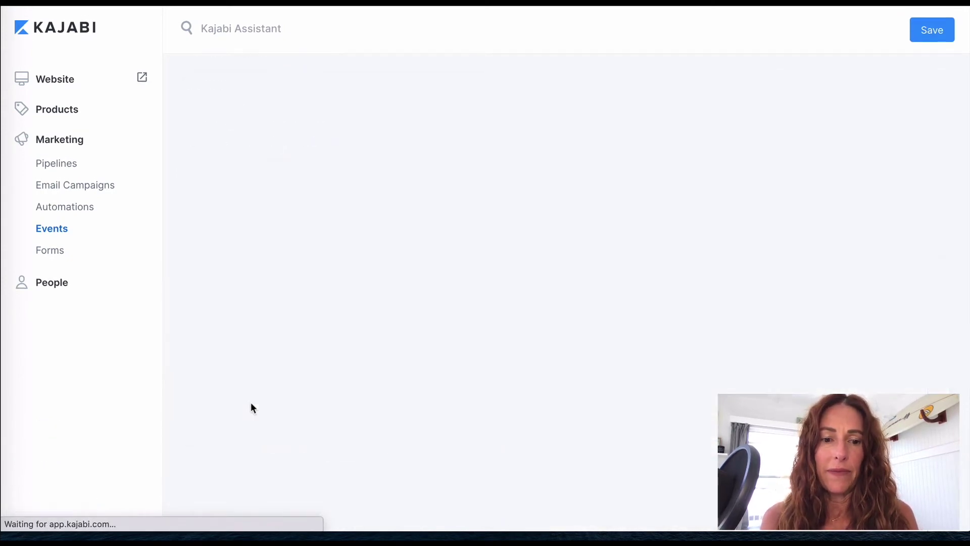
click(660, 223)
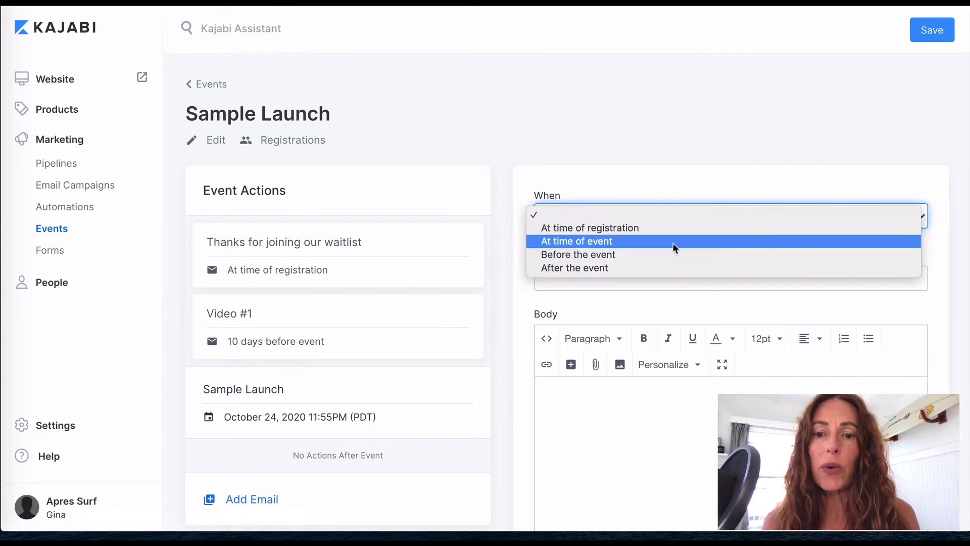
click(670, 256)
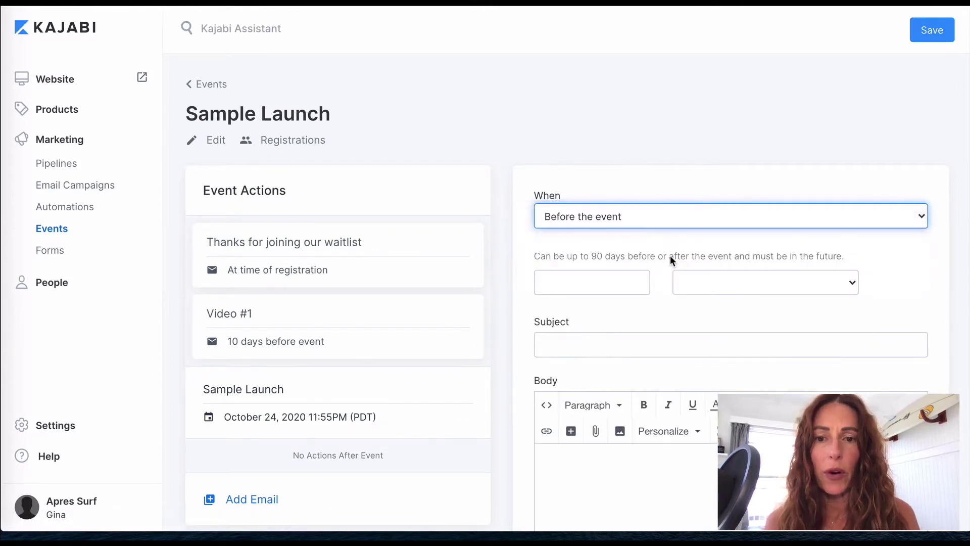
click(593, 281)
text(9)
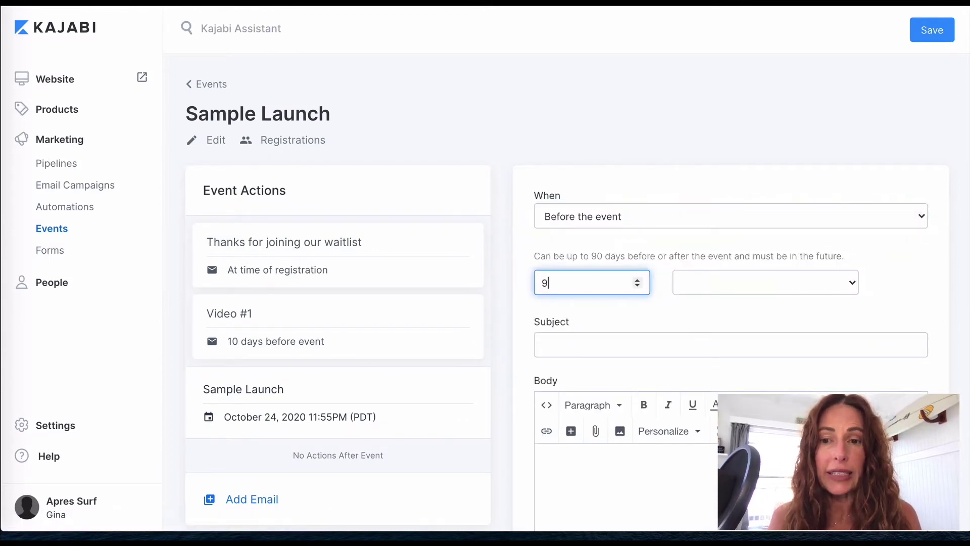
click(697, 286)
click(693, 320)
Give it subject 'Video #2' and body 'email', save it, and begin another email
click(617, 346)
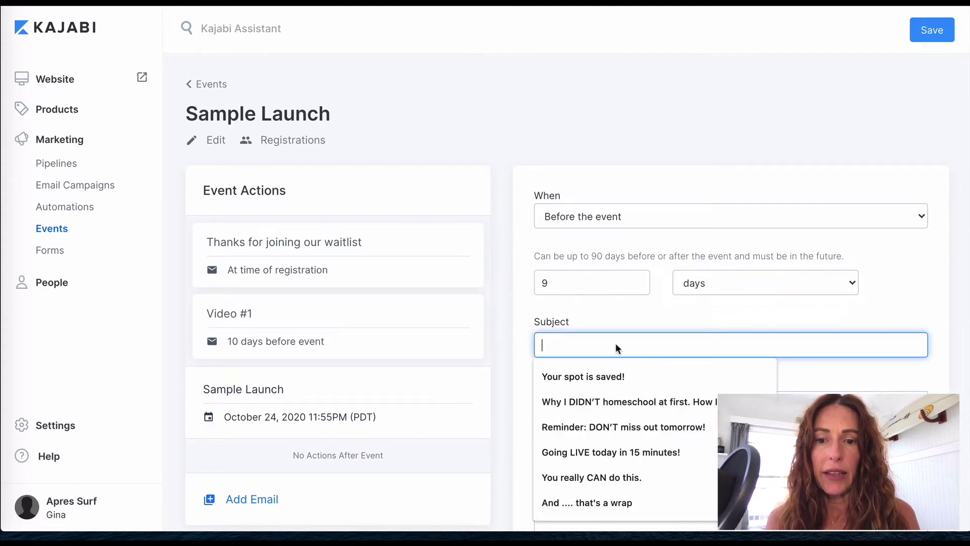
text(Video #2)
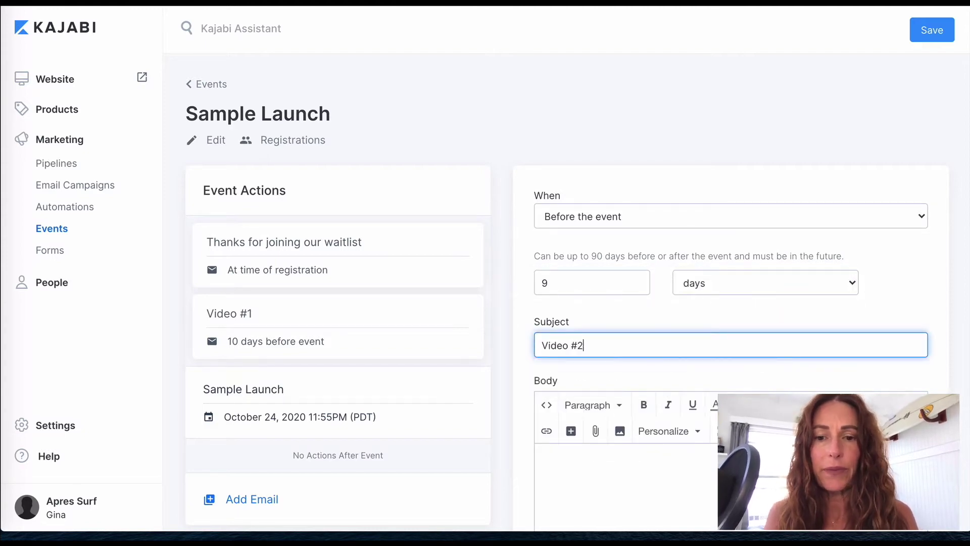
click(609, 461)
text(email)
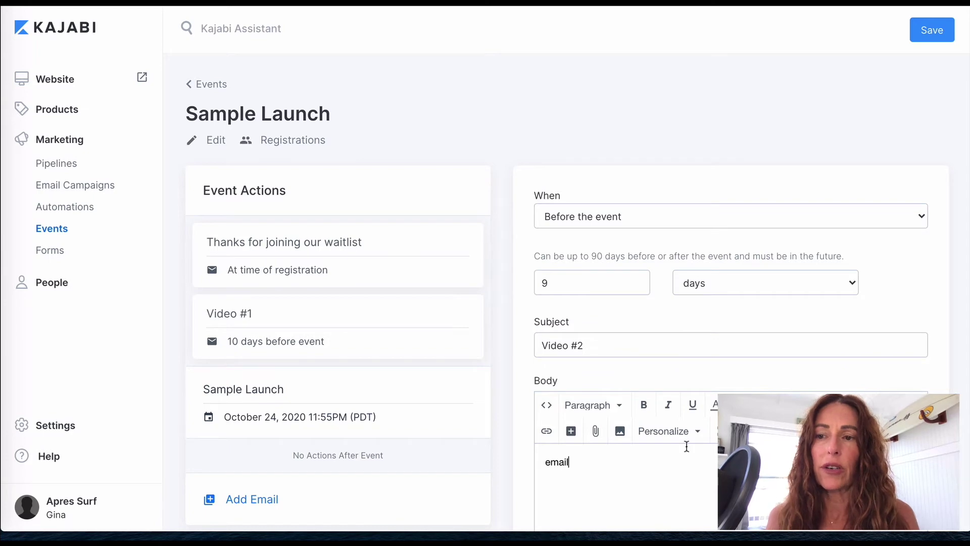
click(933, 39)
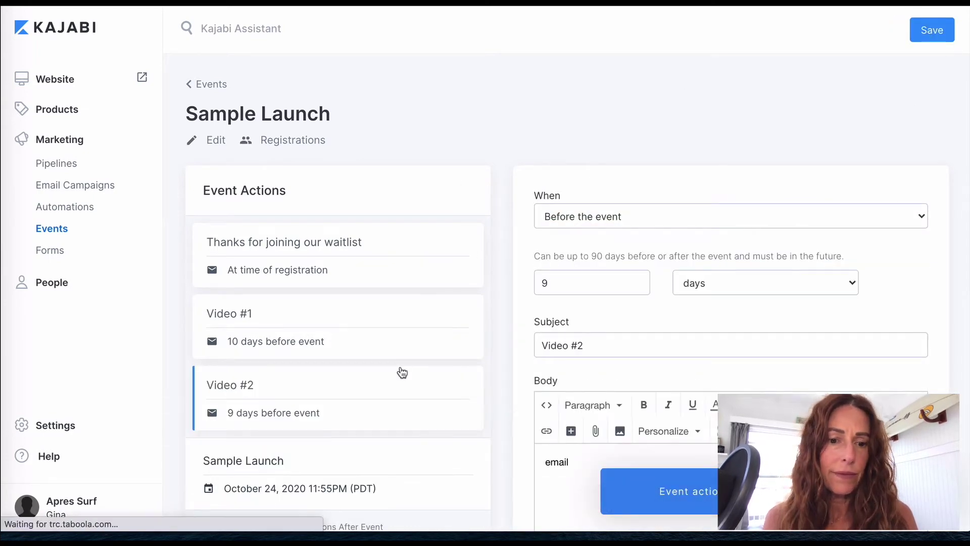
scroll(389, 381, down, 3)
click(249, 429)
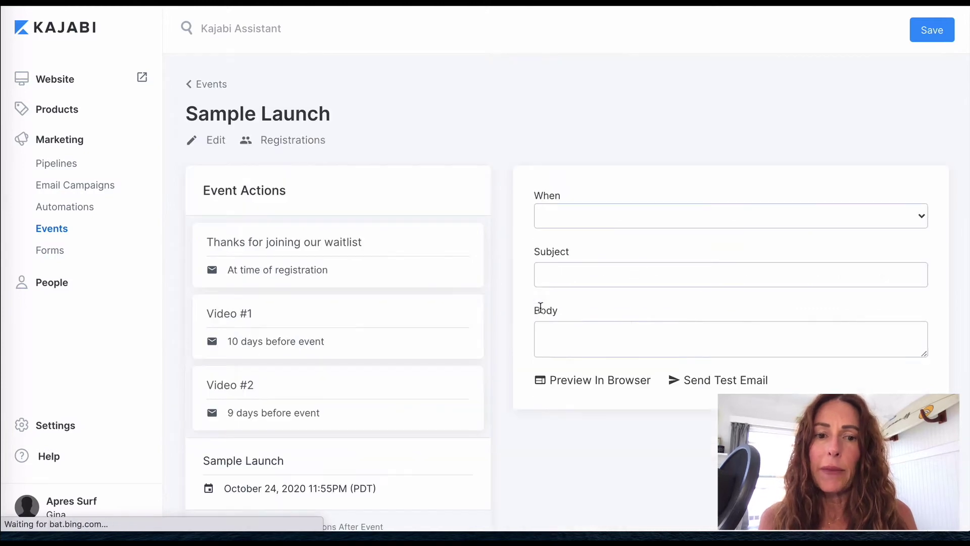
Schedule the email to send 8 days before the event
click(593, 213)
click(593, 256)
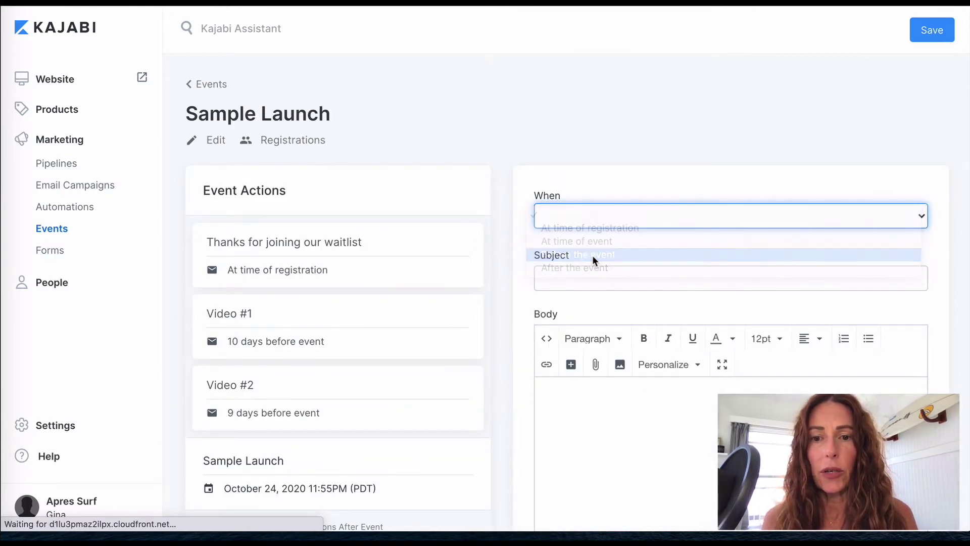
click(589, 275)
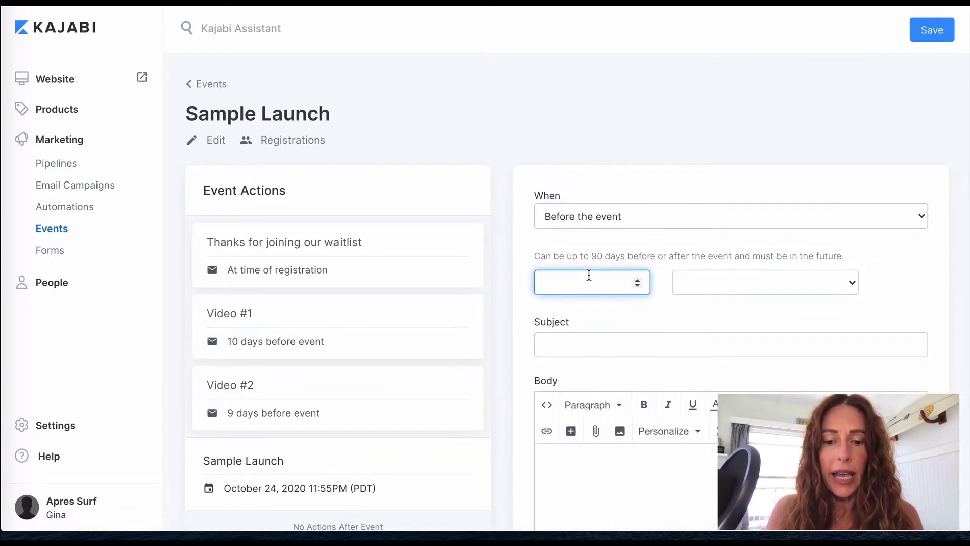
text(8)
click(724, 290)
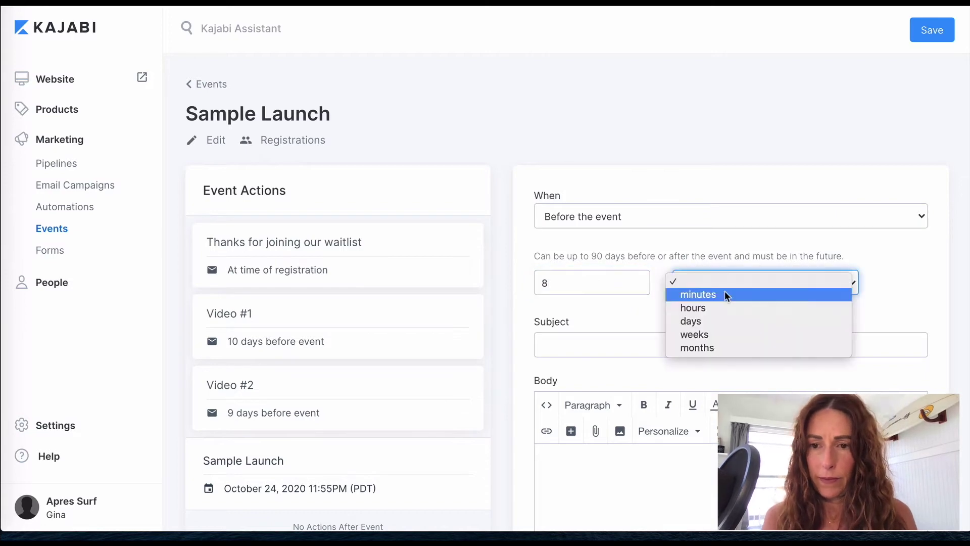
click(720, 318)
Enter the subject 'Video #3' and begin the next email action
click(598, 347)
text(Video)
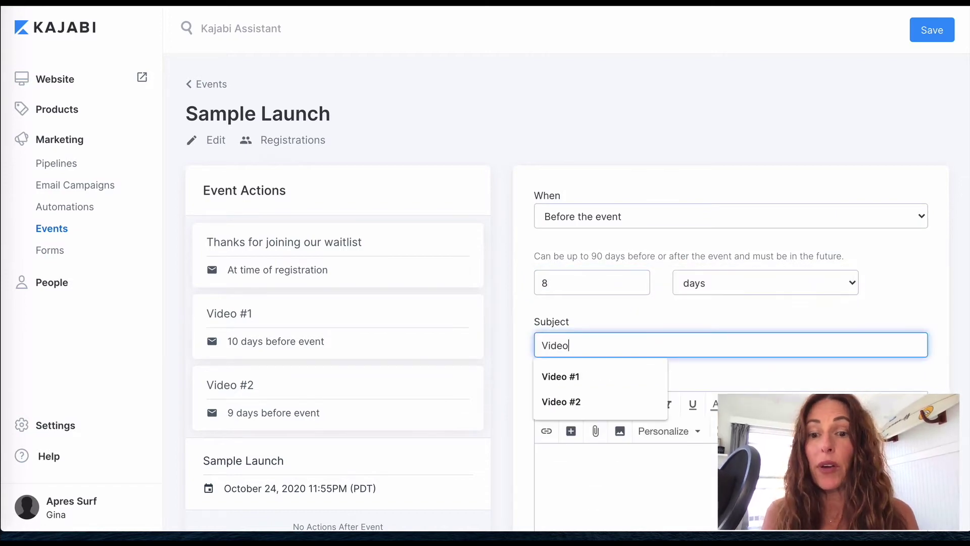
text( #3)
click(619, 457)
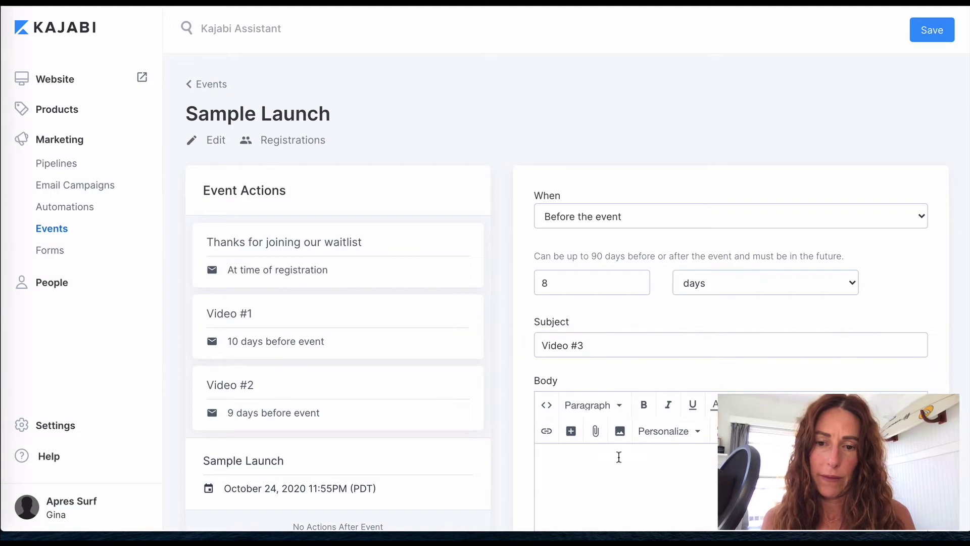
scroll(848, 109, down, 1)
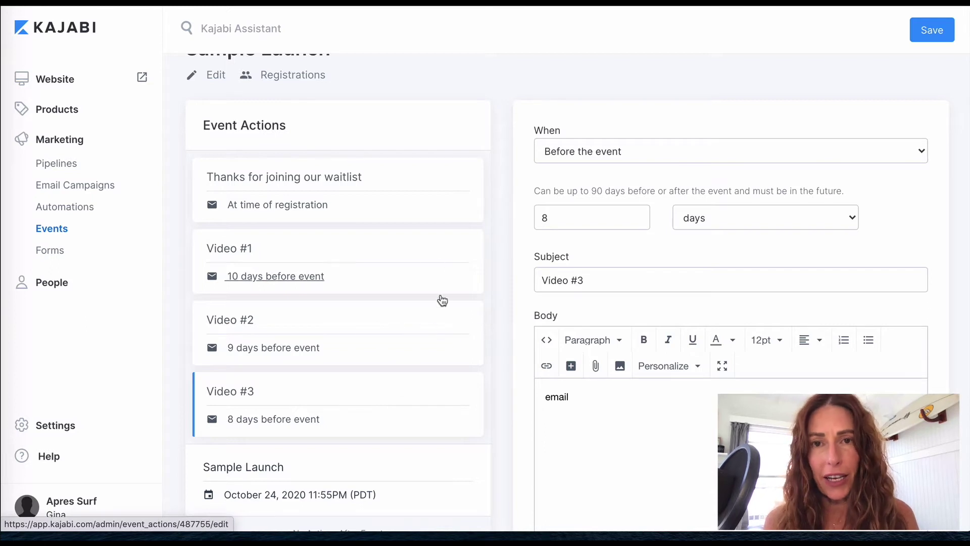
scroll(423, 332, down, 1)
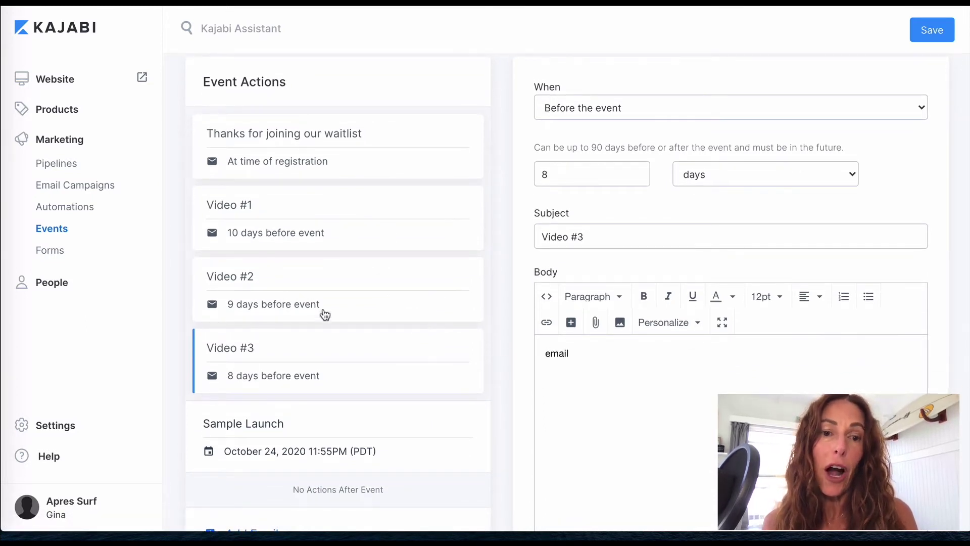
scroll(368, 253, down, 1)
scroll(364, 254, up, 3)
scroll(364, 254, down, 5)
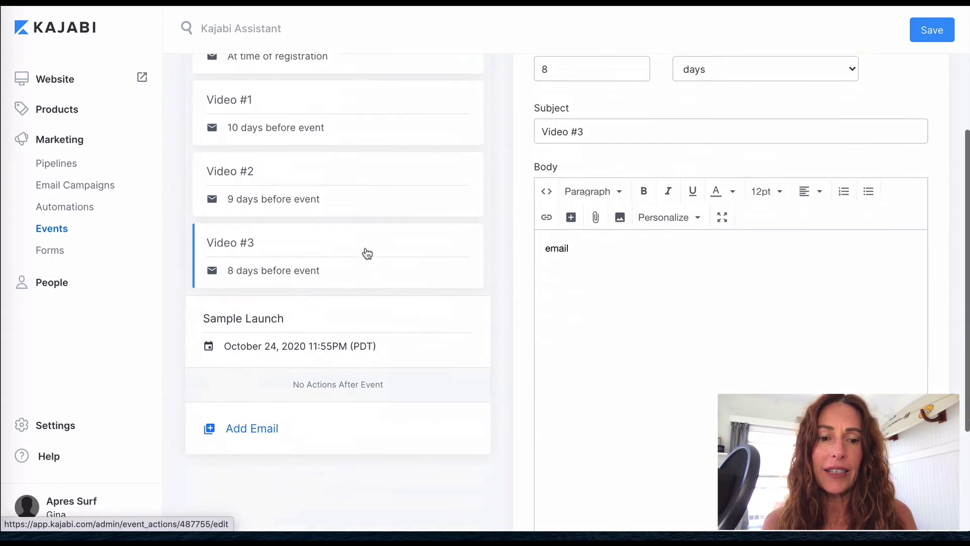
click(250, 419)
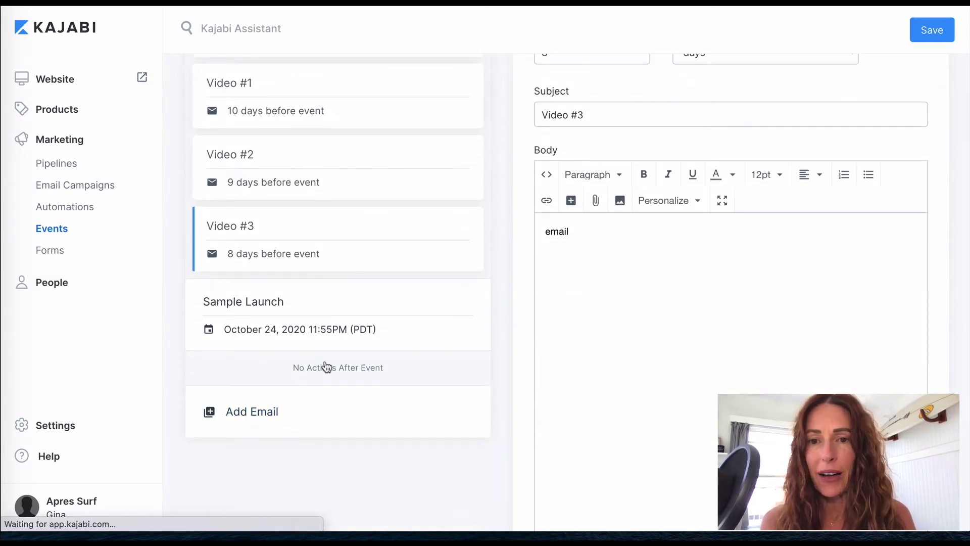
Schedule the email to send 6 days before the event
click(586, 219)
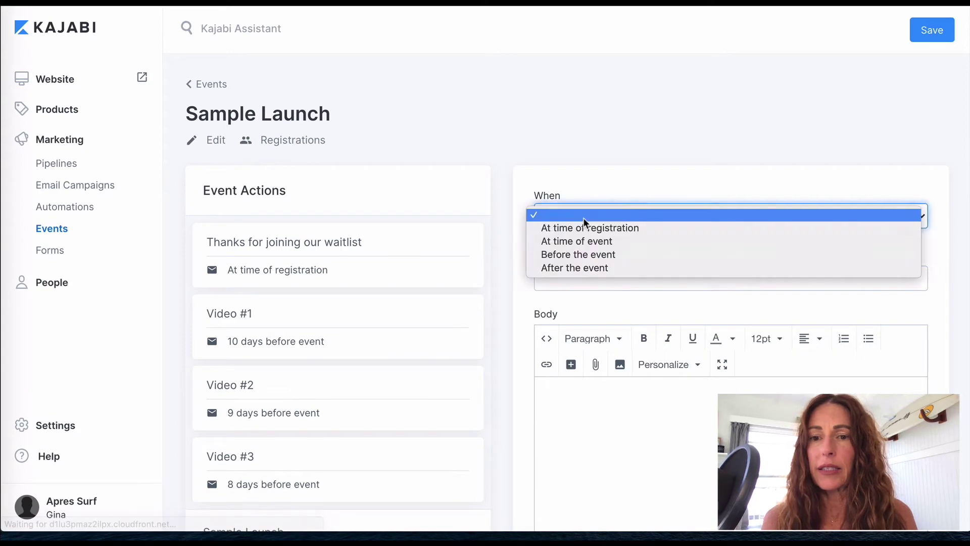
click(593, 255)
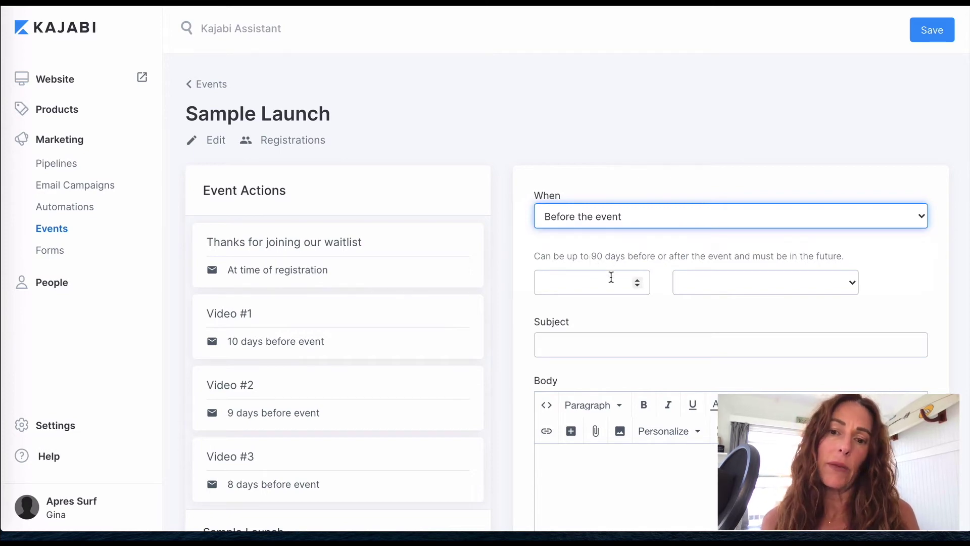
click(611, 277)
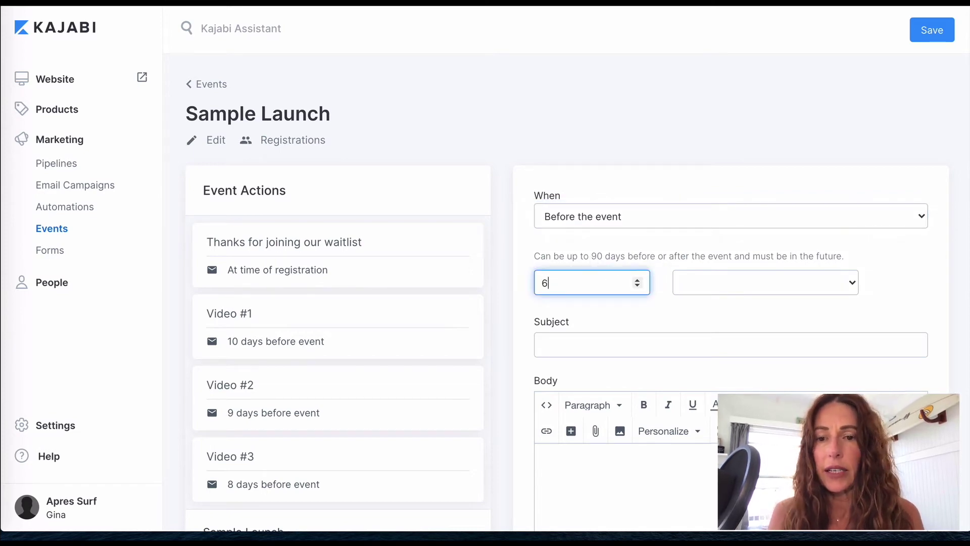
click(688, 282)
click(697, 308)
click(579, 344)
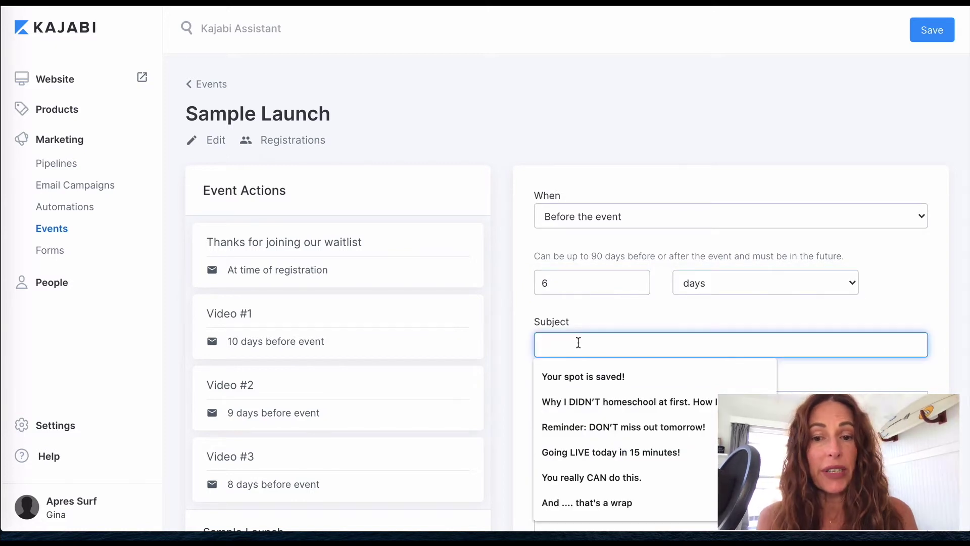
Add subject 'Cart is open tomorrow' and body text, save with Ctrl+S, and begin another email
text(Cart is open tomorr)
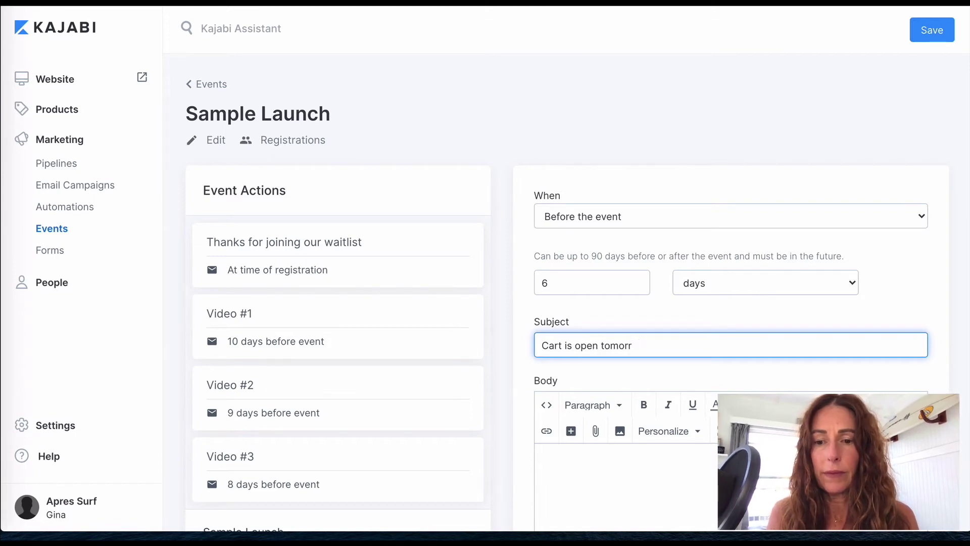
text(ow)
click(626, 448)
scroll(654, 449, down, 1)
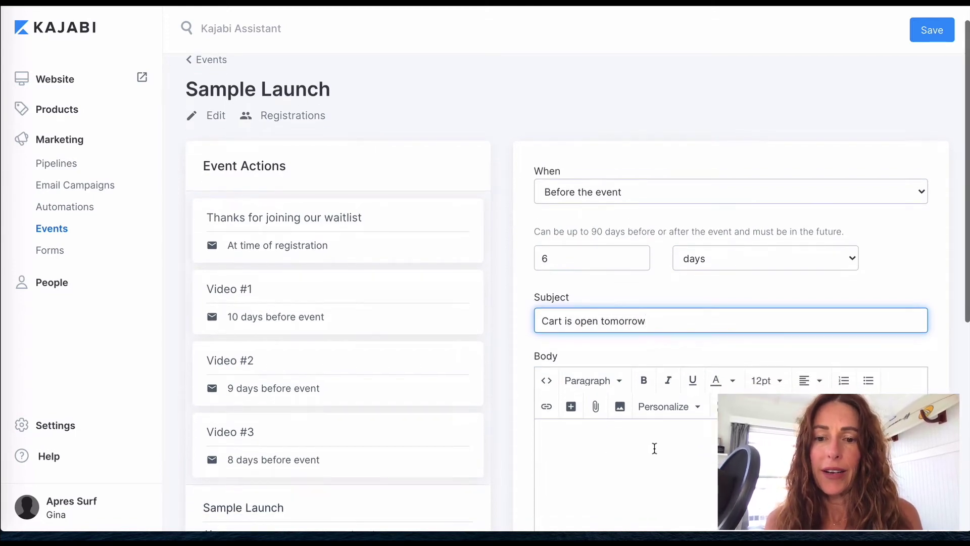
text(email)
key(ctrl+s)
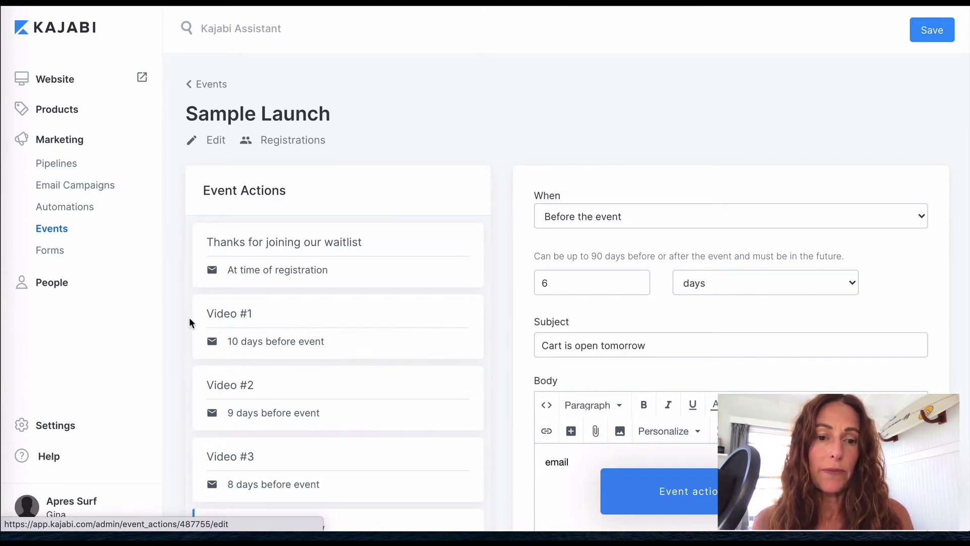
scroll(189, 317, down, 6)
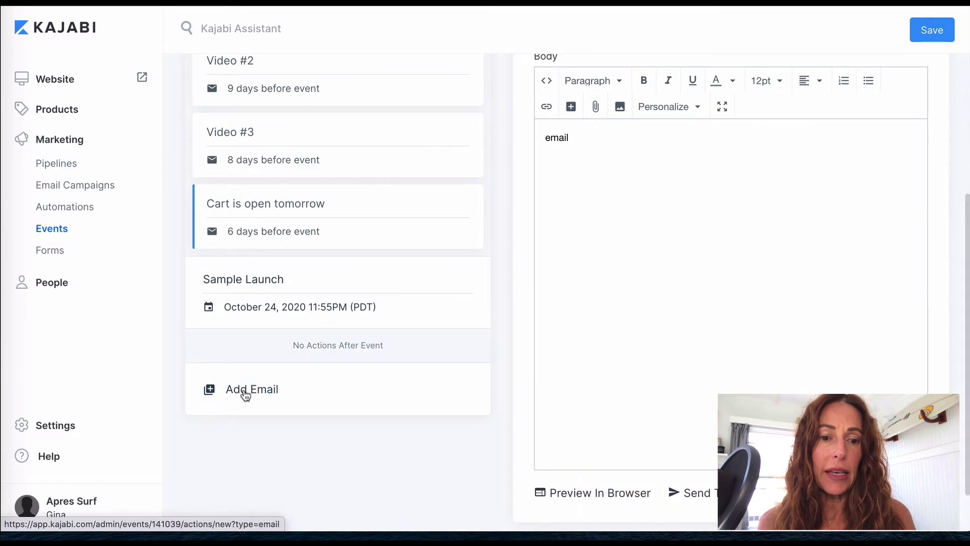
click(245, 393)
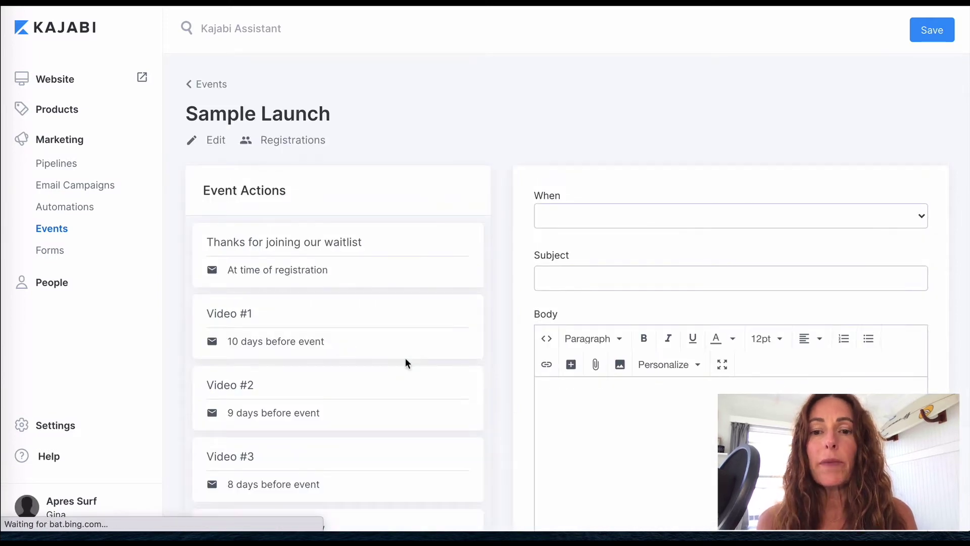
Schedule the email to send 12 hours before the event
click(586, 225)
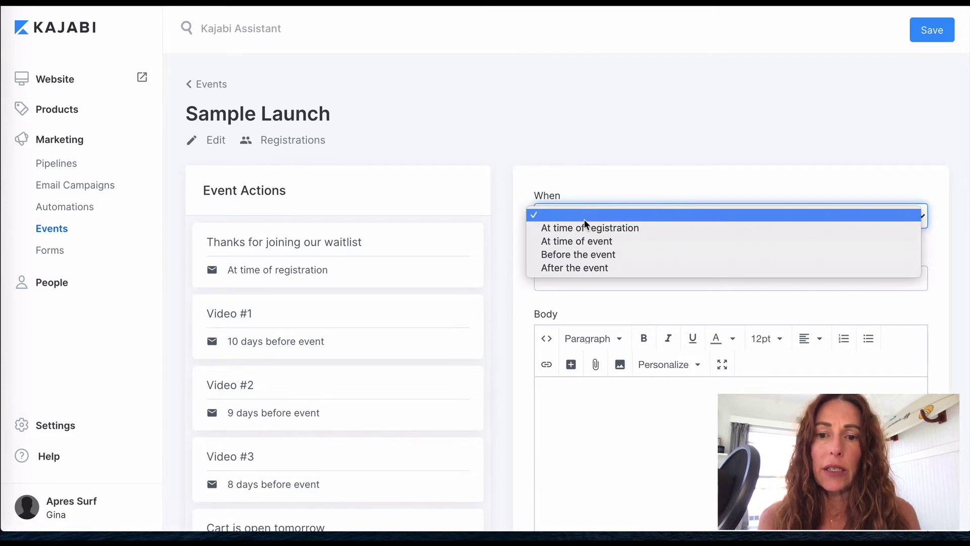
click(581, 258)
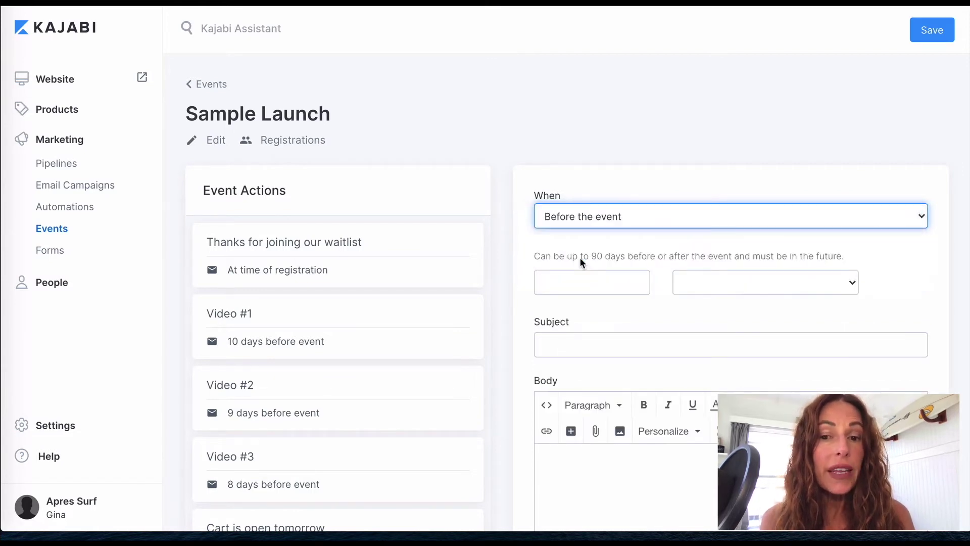
click(581, 287)
click(773, 286)
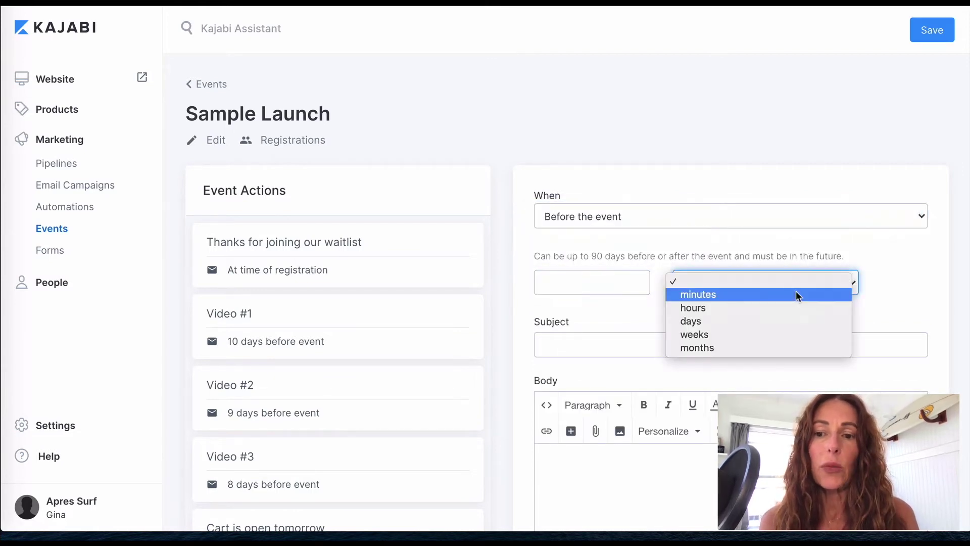
click(776, 308)
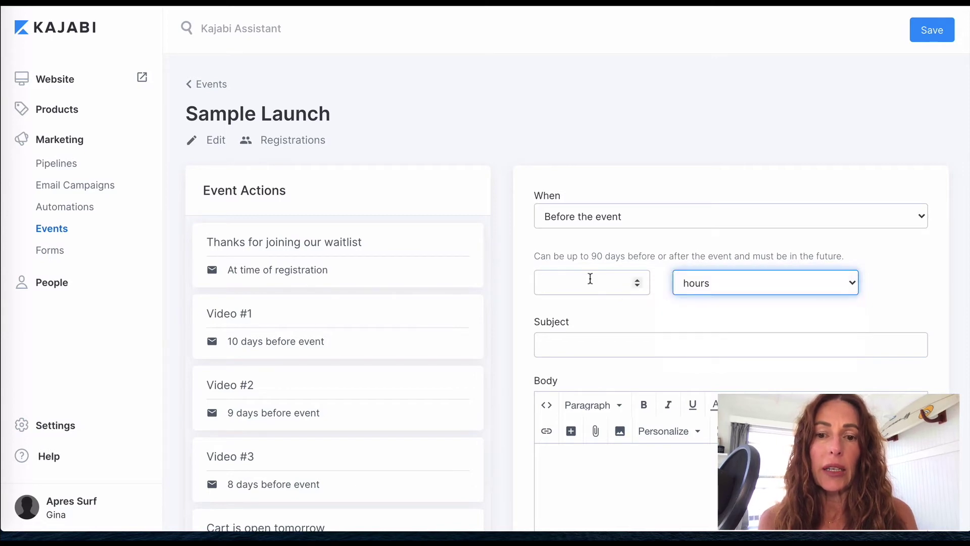
click(590, 279)
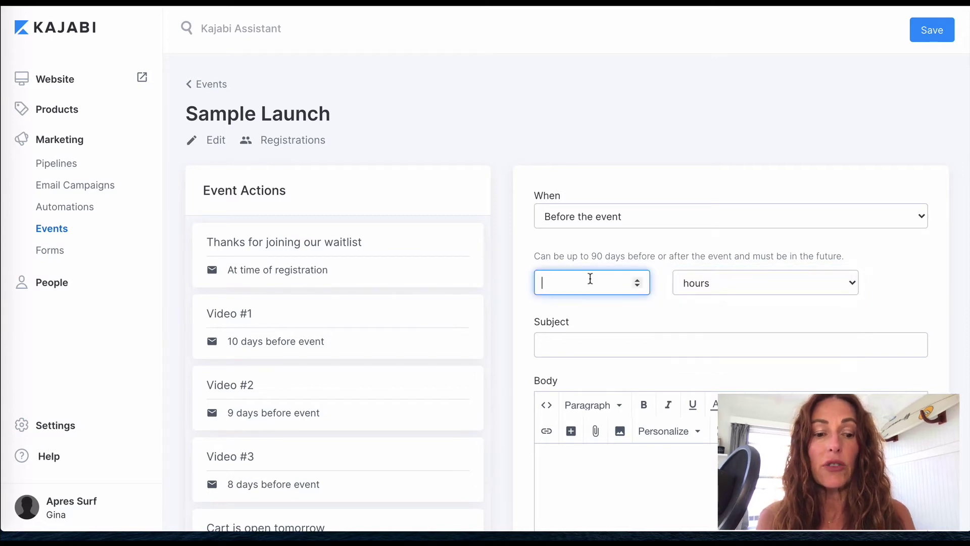
Paste the subject 'Cart closes tonight at midnight', save, and begin another email
click(617, 346)
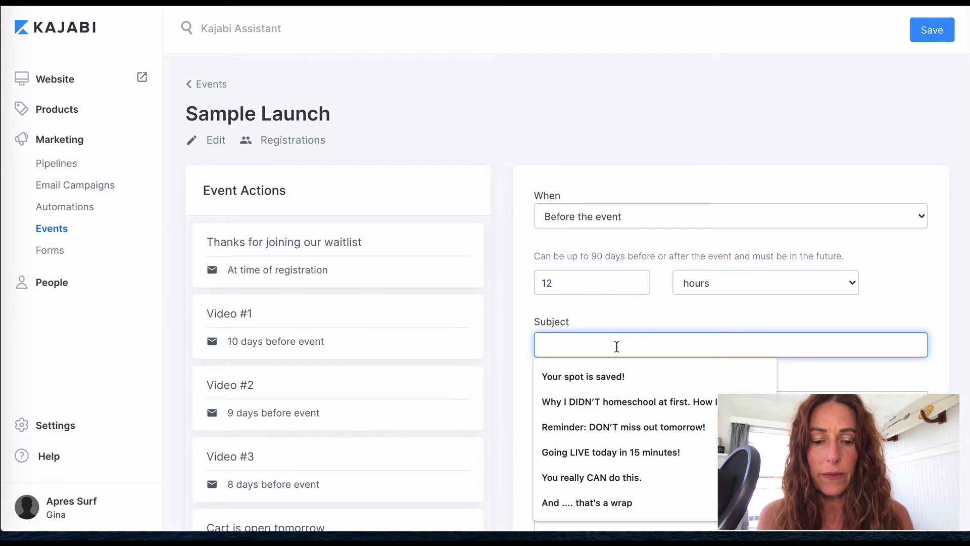
text(Cart closes tonight at midnight)
scroll(713, 472, down, 2)
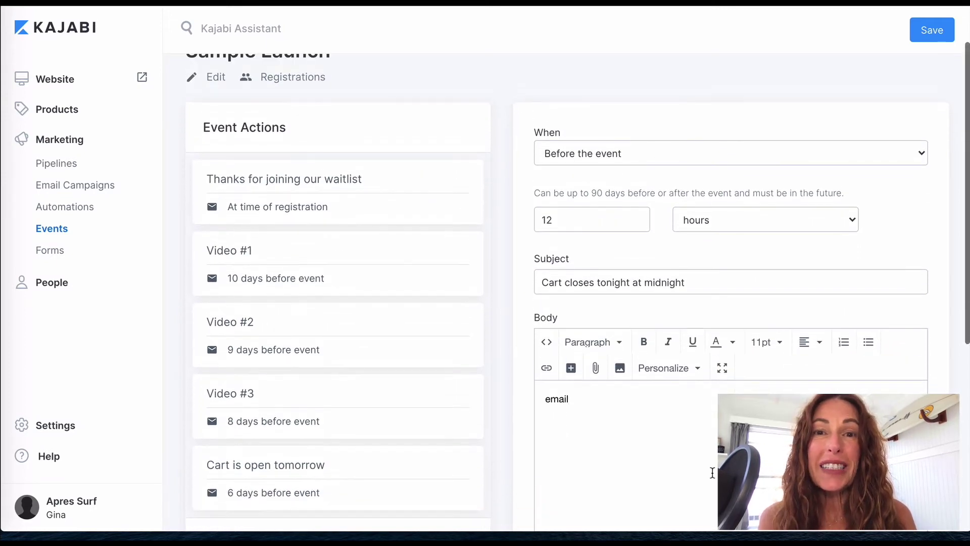
click(936, 40)
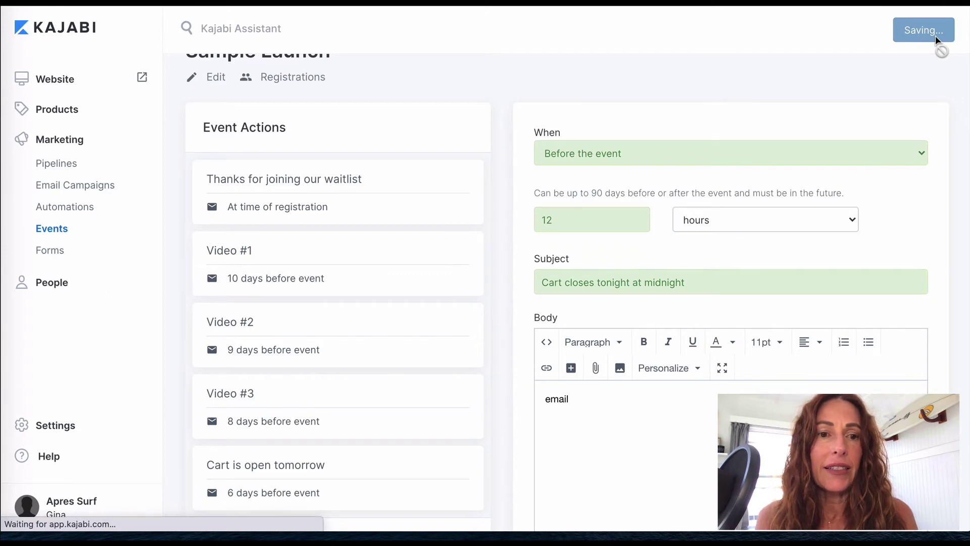
scroll(357, 392, down, 6)
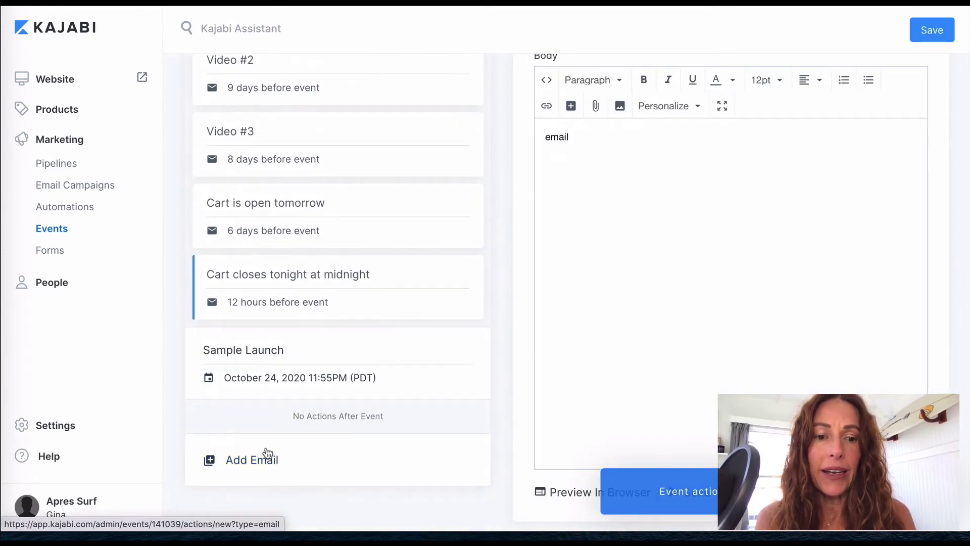
click(268, 455)
Schedule the email to send 1 hour before the event
scroll(586, 207, up, 1)
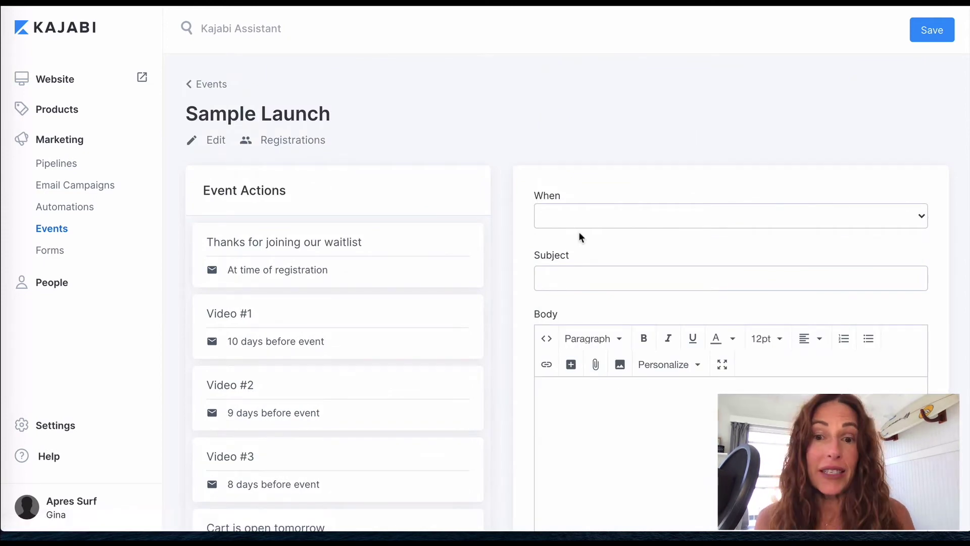
click(584, 217)
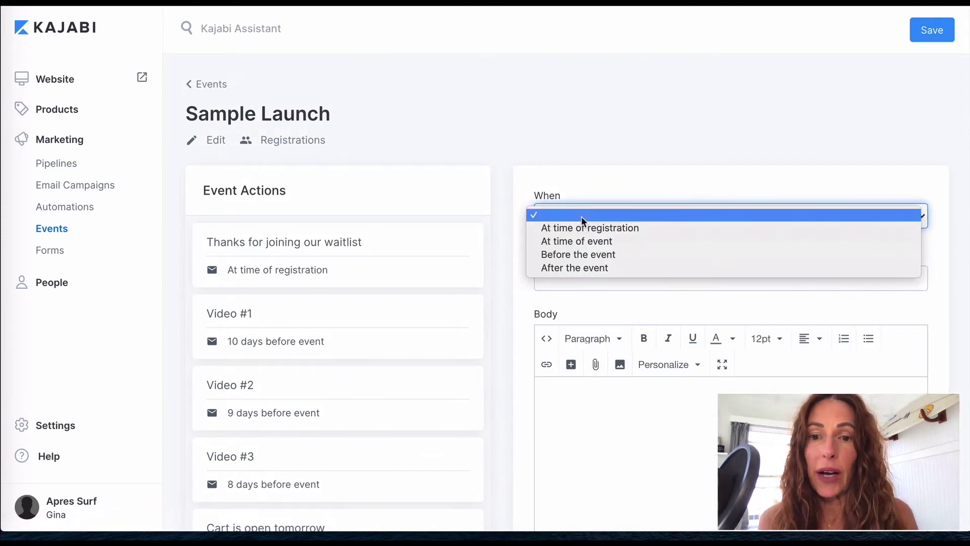
click(589, 258)
click(597, 282)
text(1)
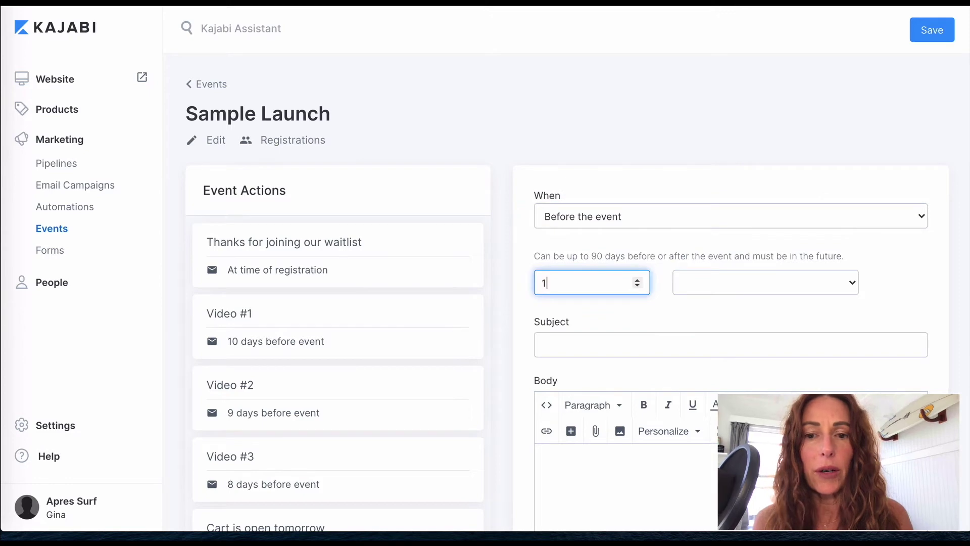
click(809, 285)
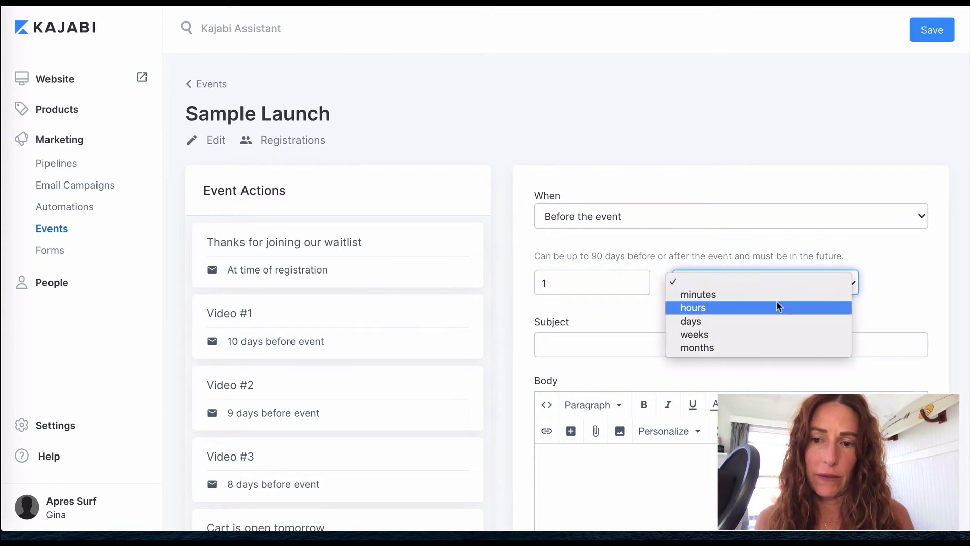
click(777, 307)
Give it subject 'We close in an hour!!' and body 'email', then save
click(596, 344)
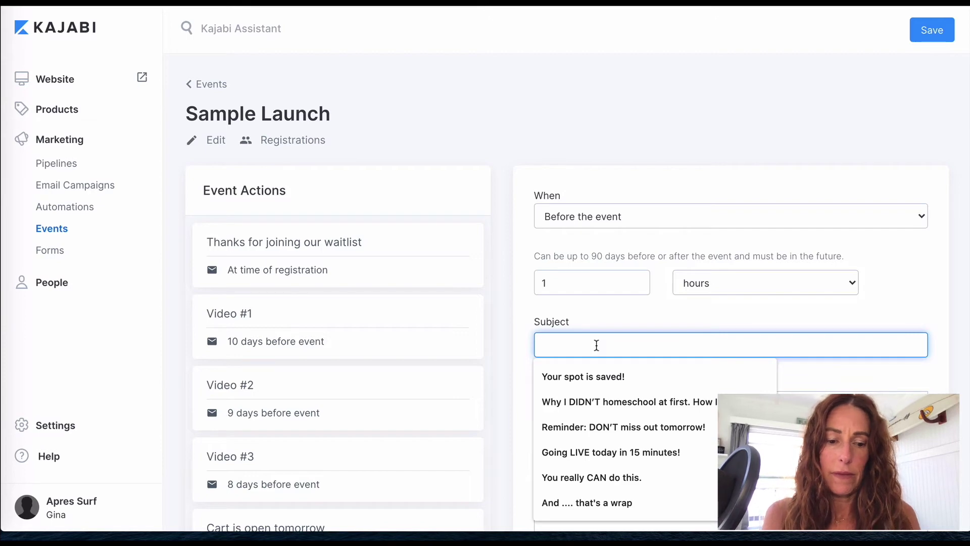
text(We close)
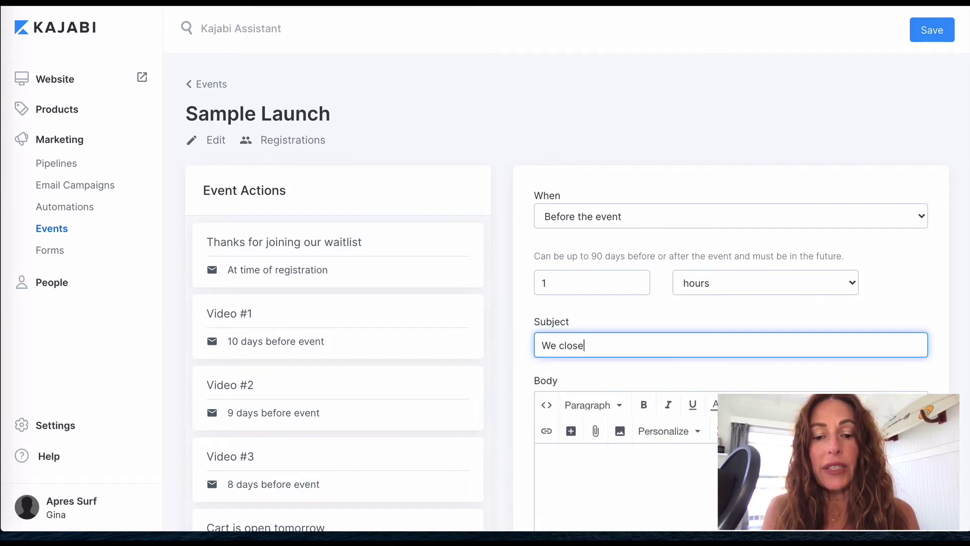
text( in an hour)
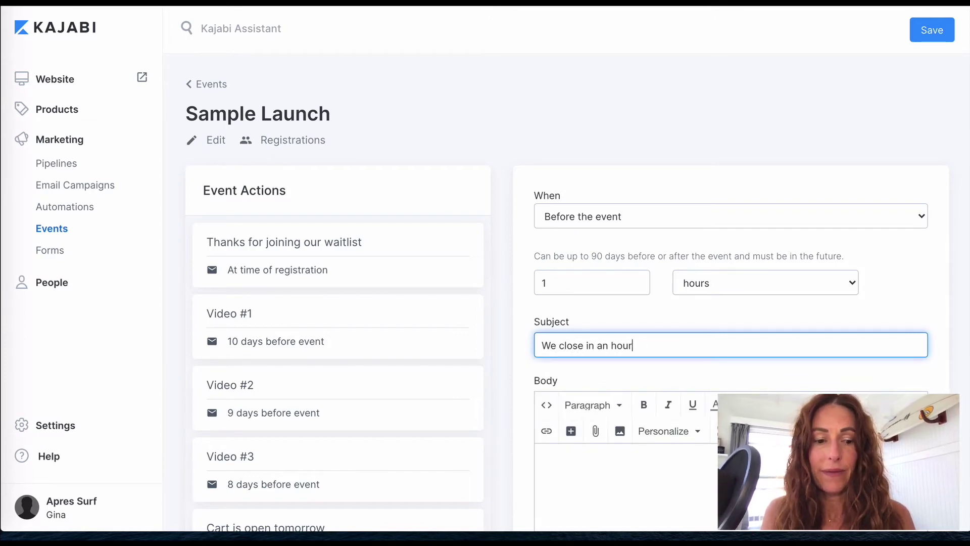
text(!!)
click(605, 462)
text(email)
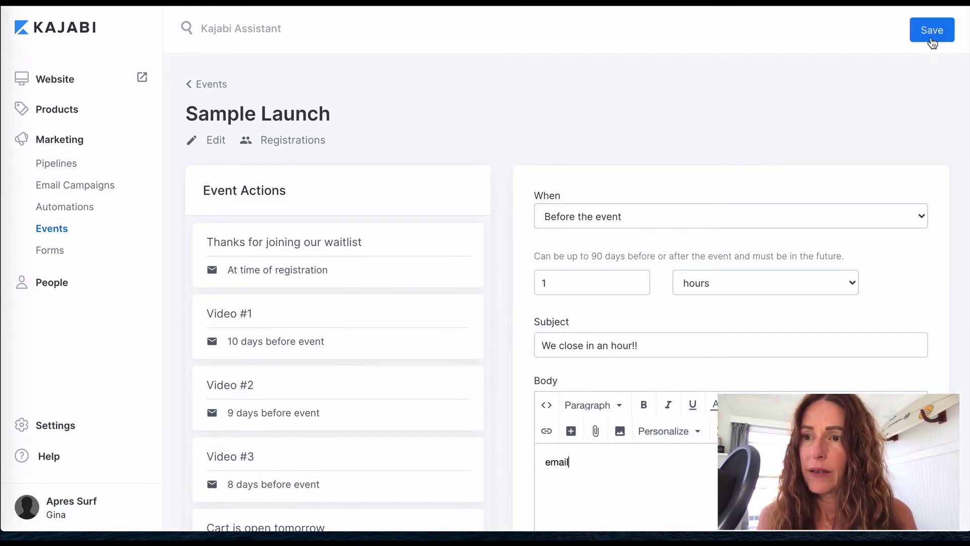
click(931, 37)
scroll(778, 202, down, 3)
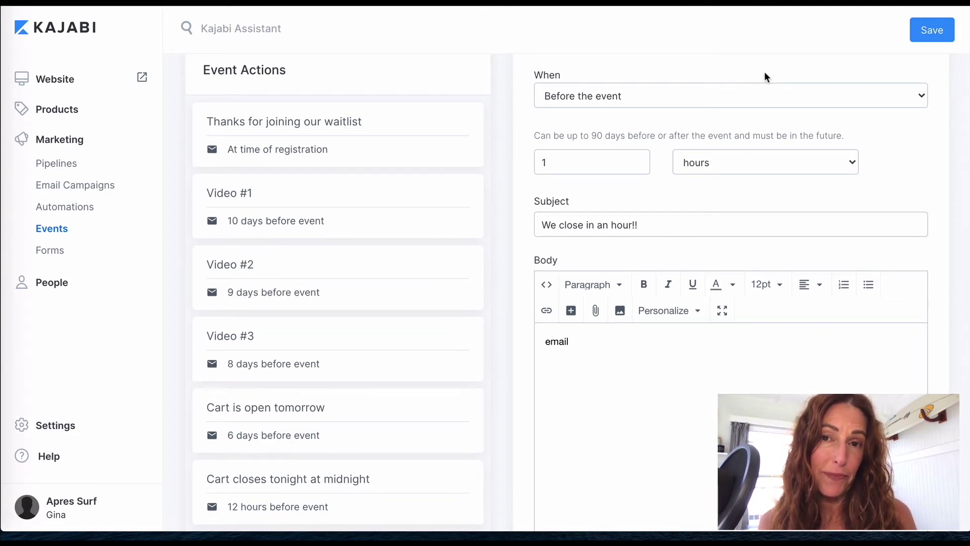
click(938, 31)
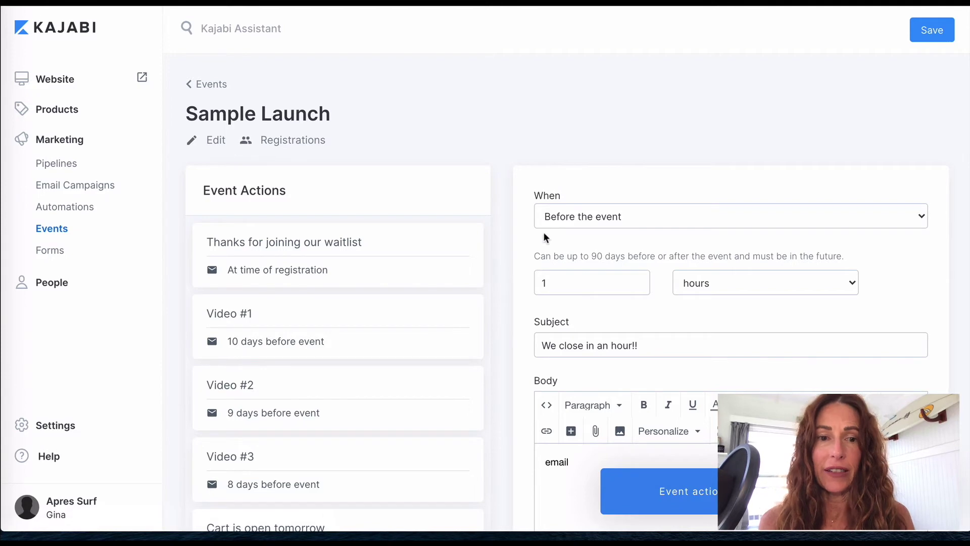
Confirm the email still sends before the event and begin another email
click(920, 216)
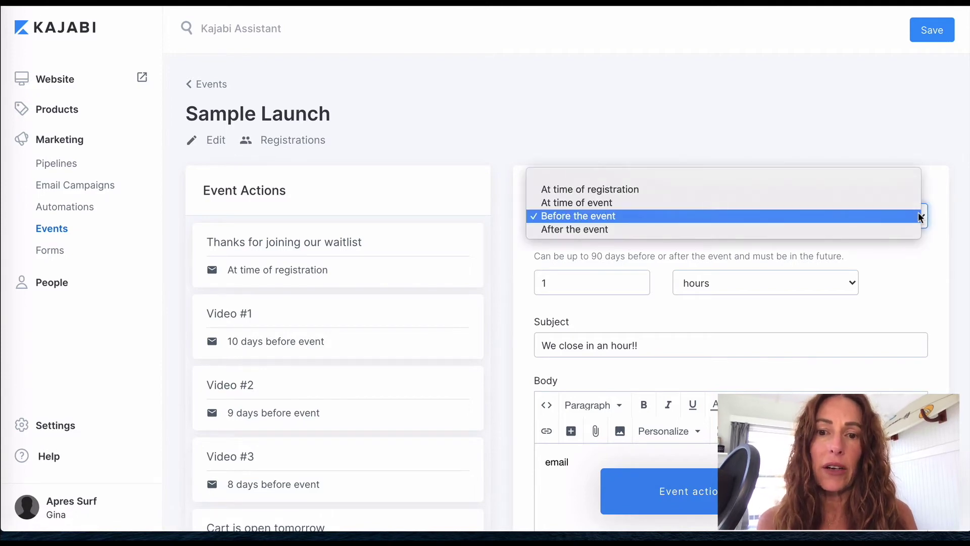
click(710, 145)
scroll(711, 145, down, 6)
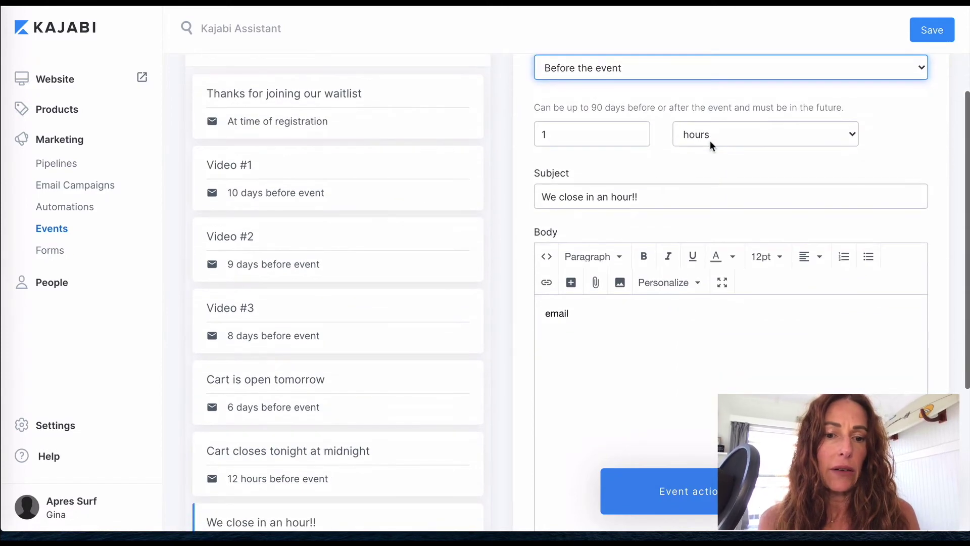
scroll(711, 147, down, 2)
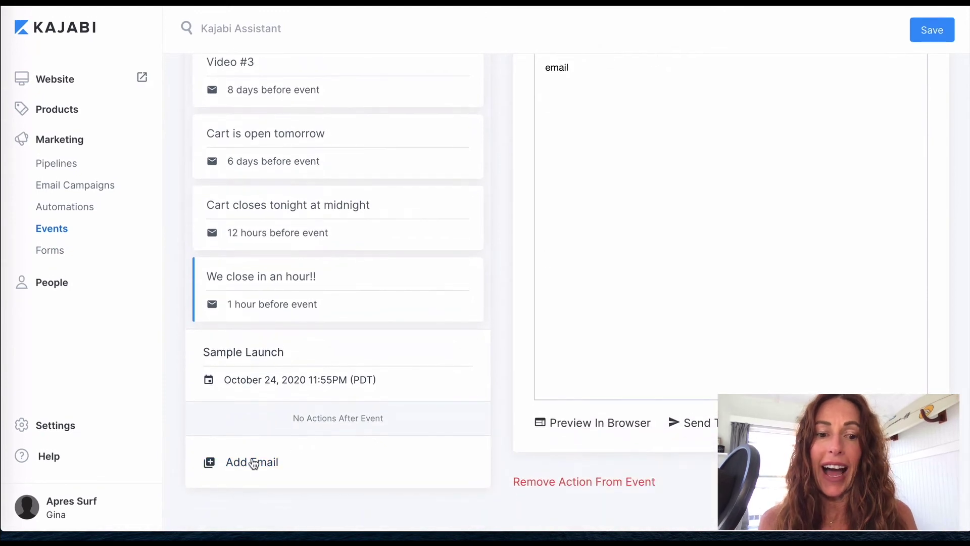
click(264, 463)
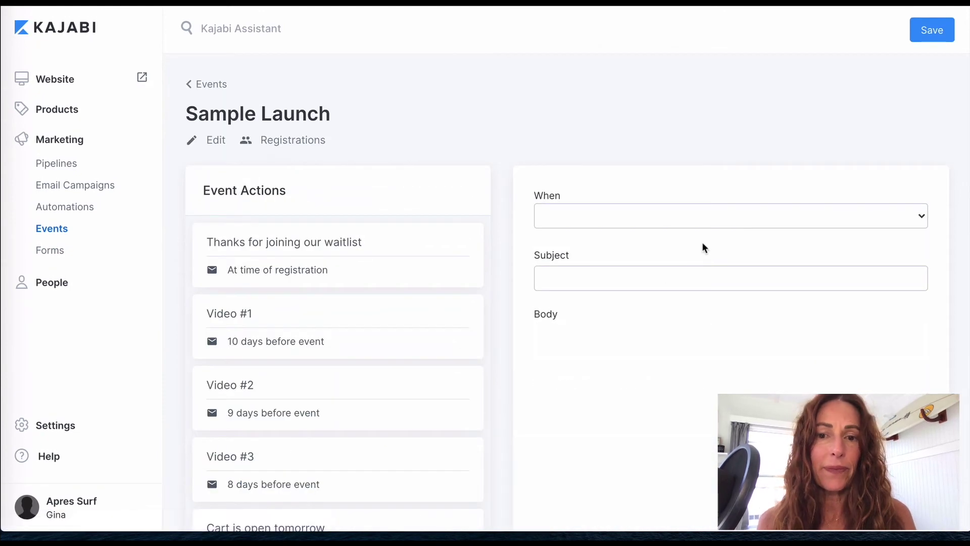
Schedule the email to send 12 hours after the event
click(727, 216)
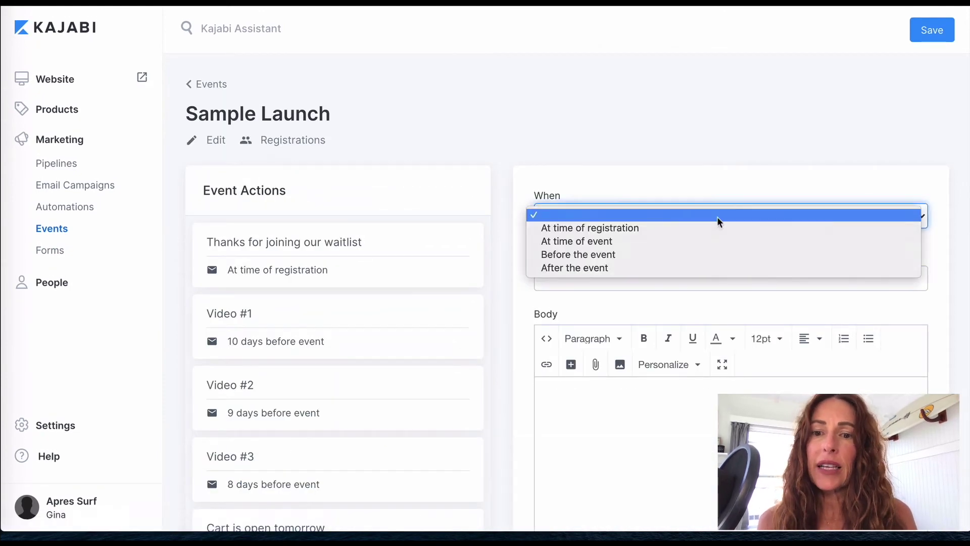
click(669, 272)
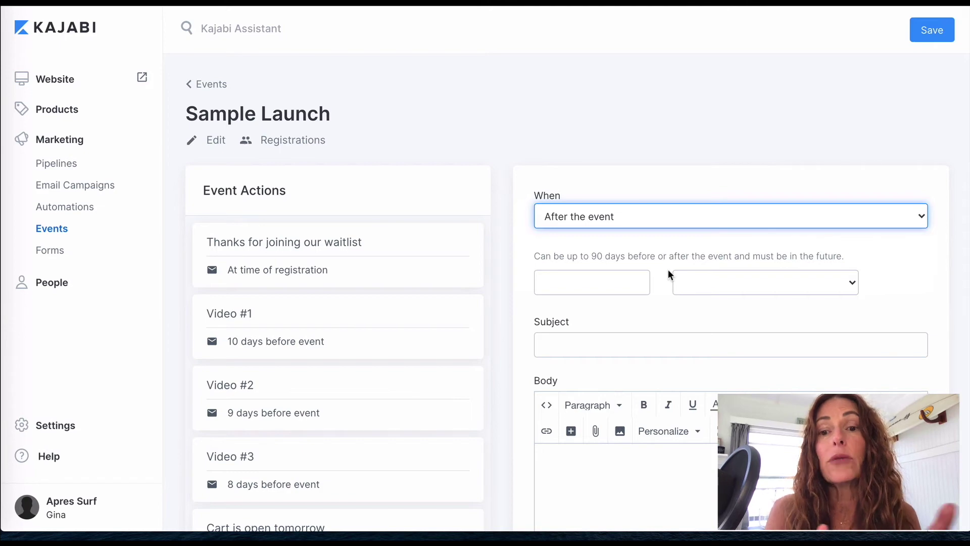
click(638, 280)
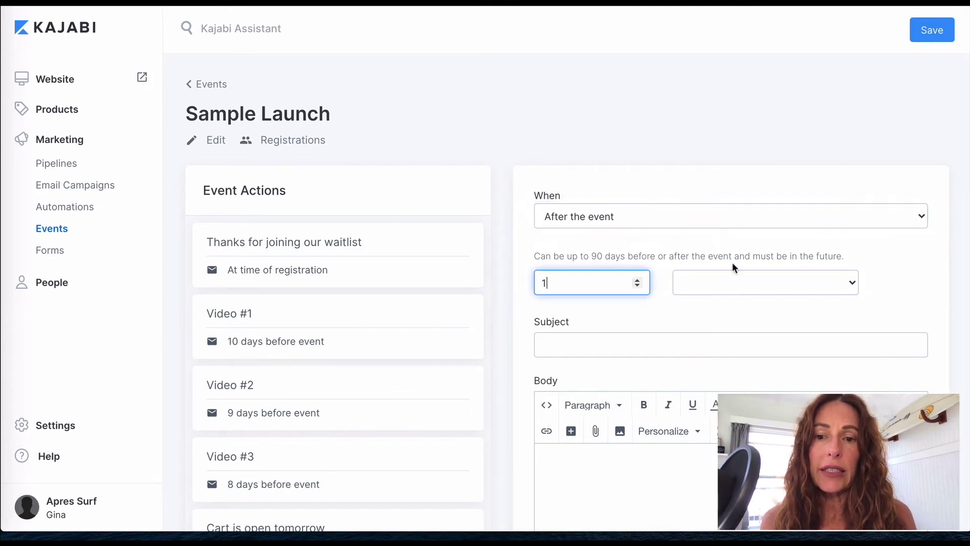
click(730, 283)
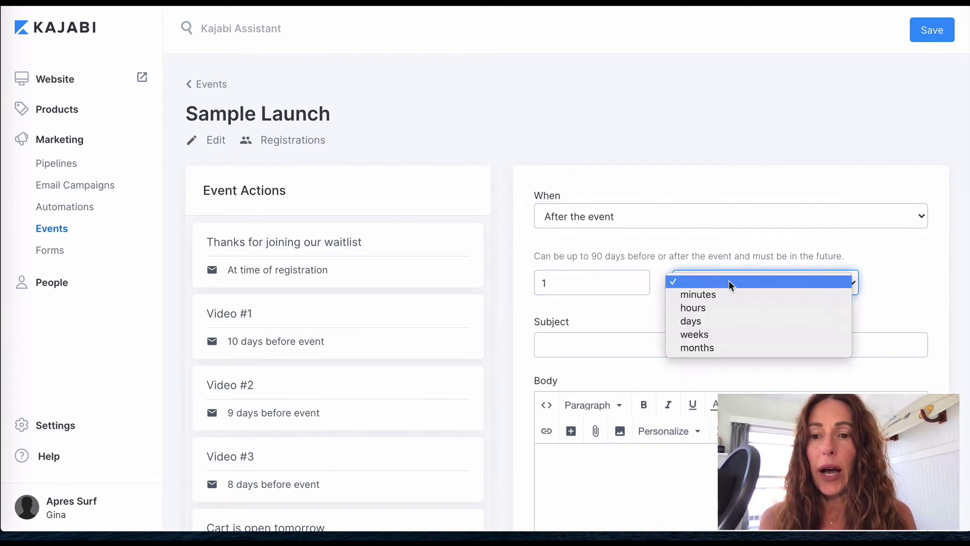
click(554, 282)
click(554, 282)
text(2)
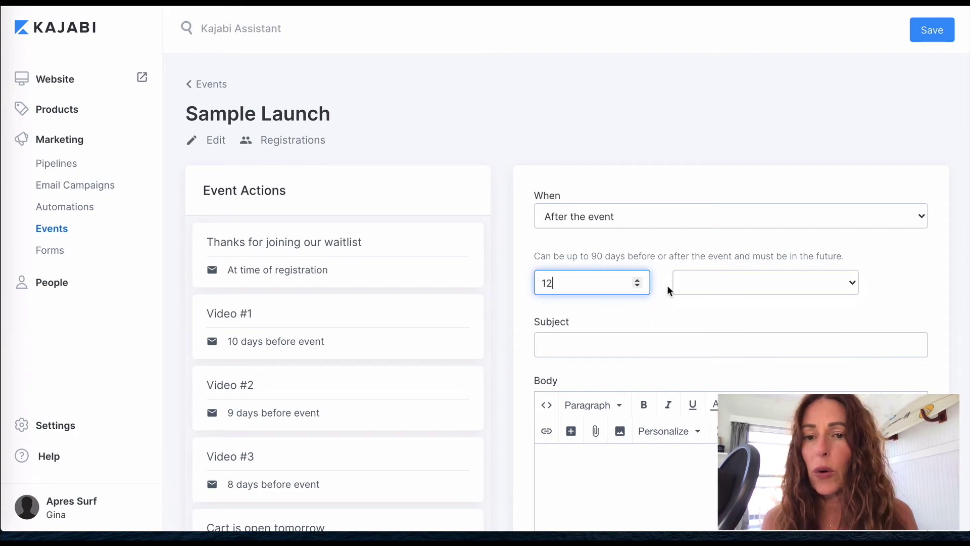
click(685, 282)
click(701, 309)
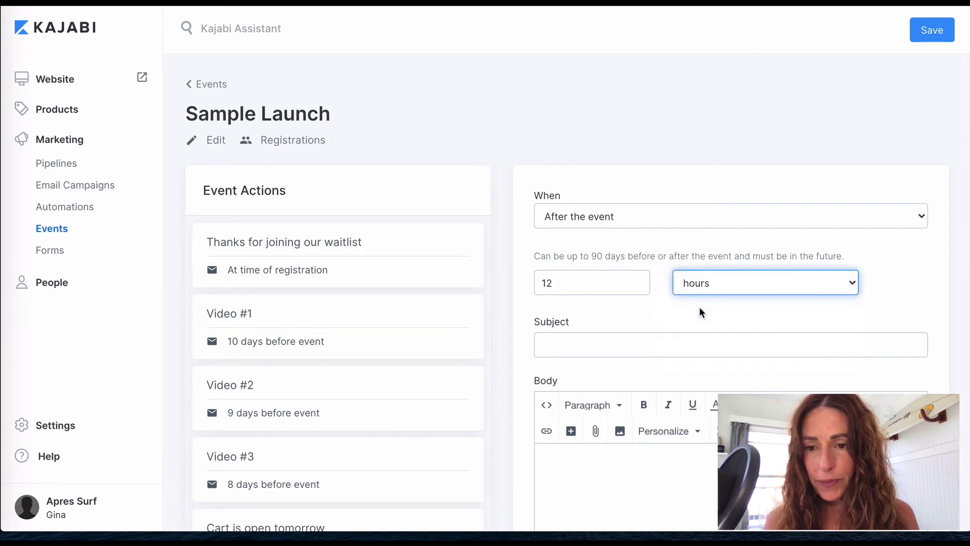
Enter the subject 'Did you miss it?' and save the email
click(604, 350)
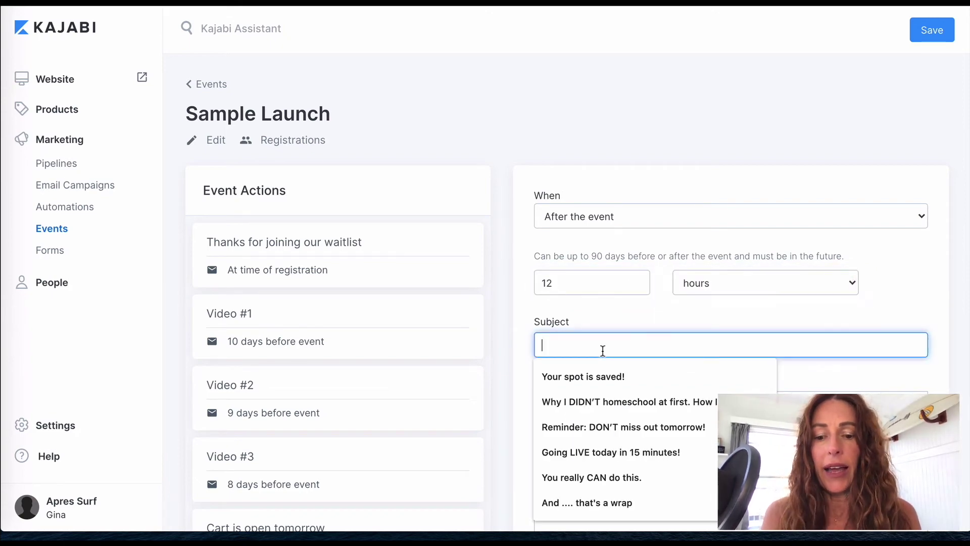
text(Did you miss i)
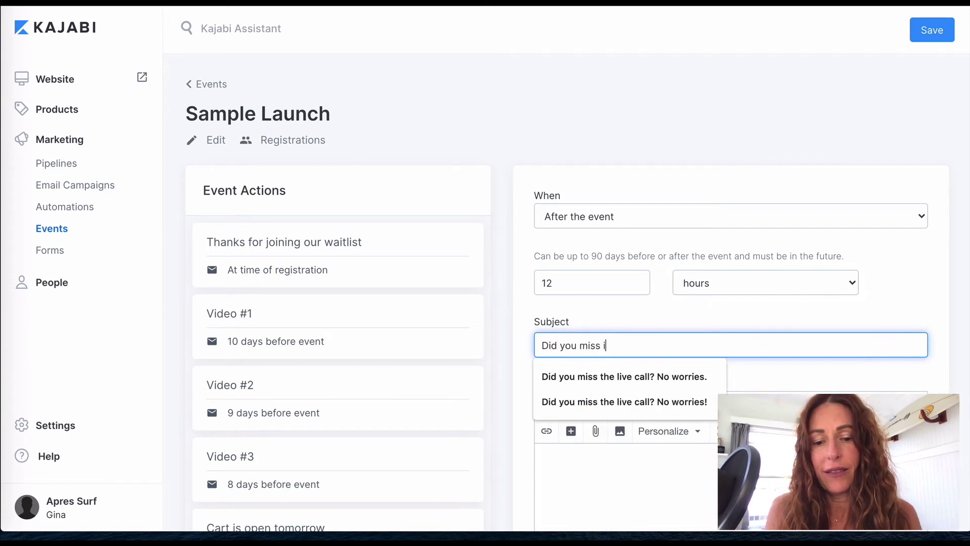
text(t?)
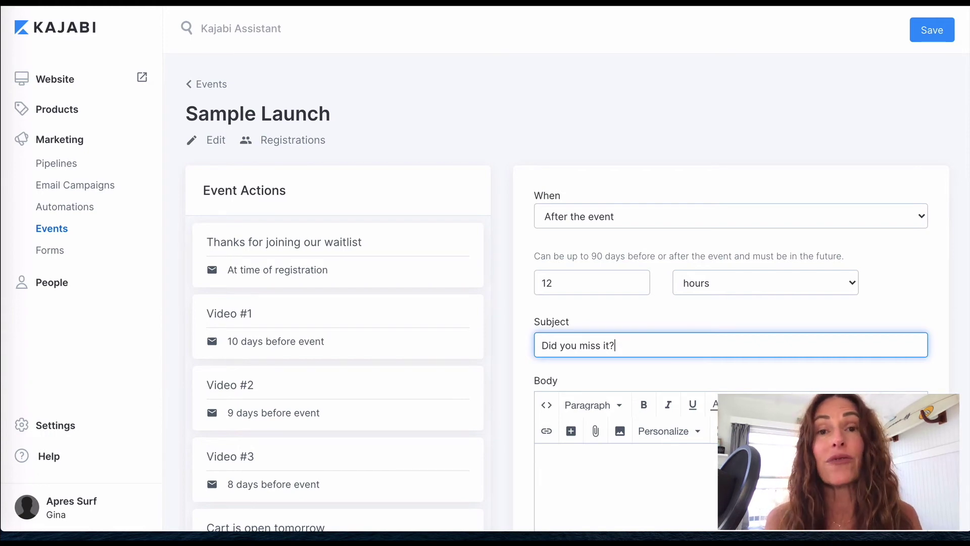
click(929, 31)
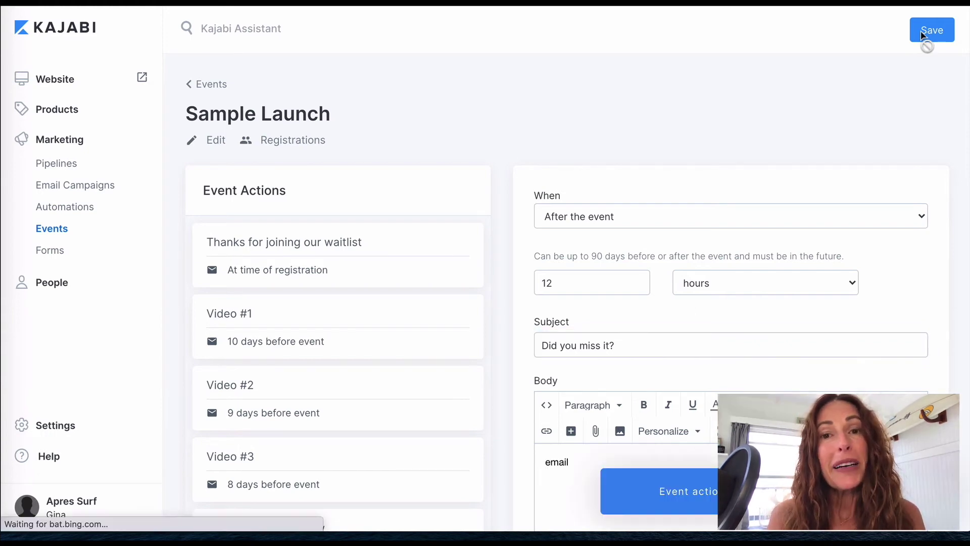
Save the 'Did you miss it?' email, sent 12 hours after Sample Launch, and review the Event Actions list
scroll(954, 60, down, 1)
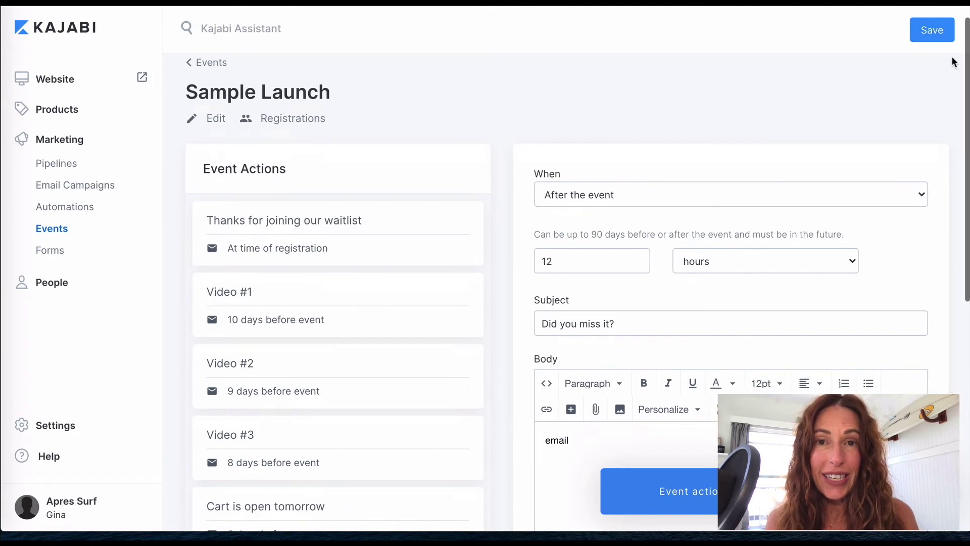
scroll(410, 269, down, 3)
scroll(410, 269, down, 5)
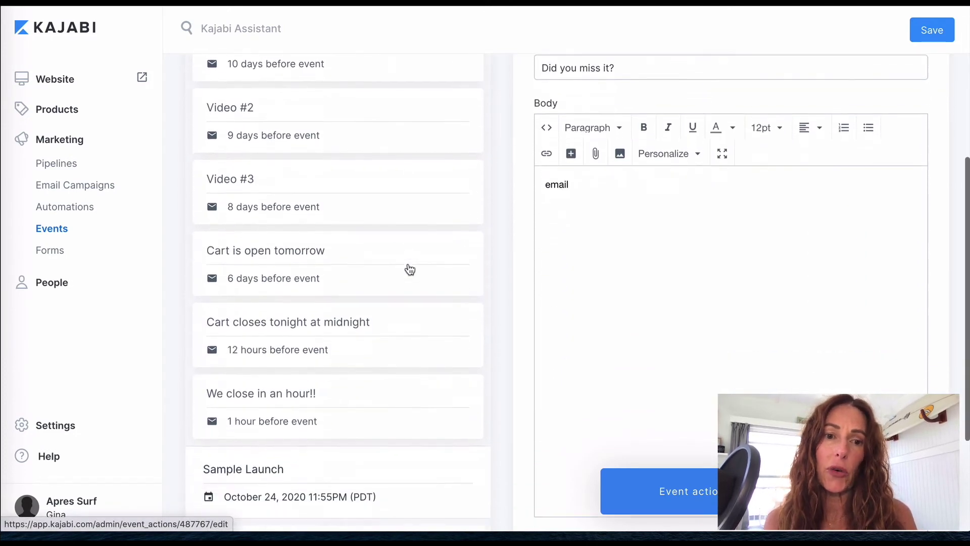
scroll(409, 269, up, 5)
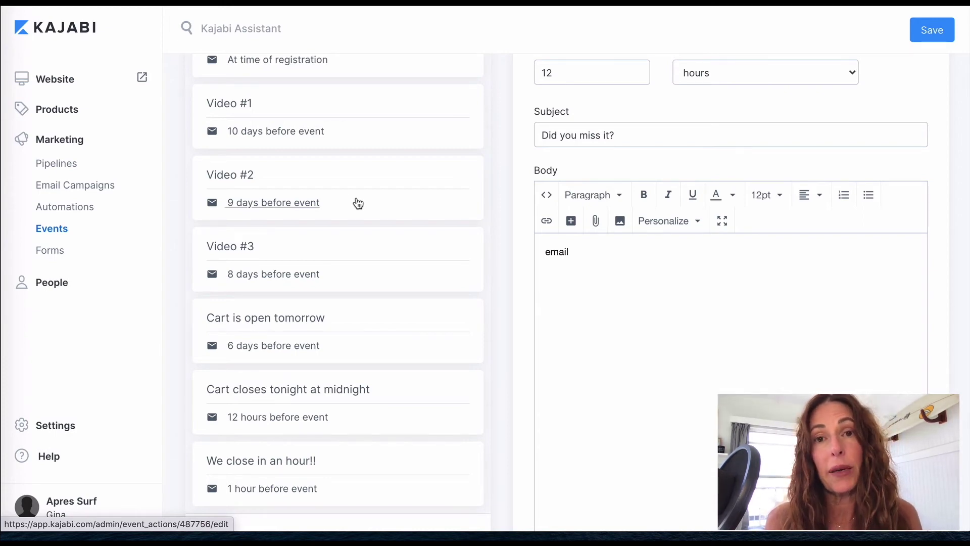
scroll(357, 225, down, 4)
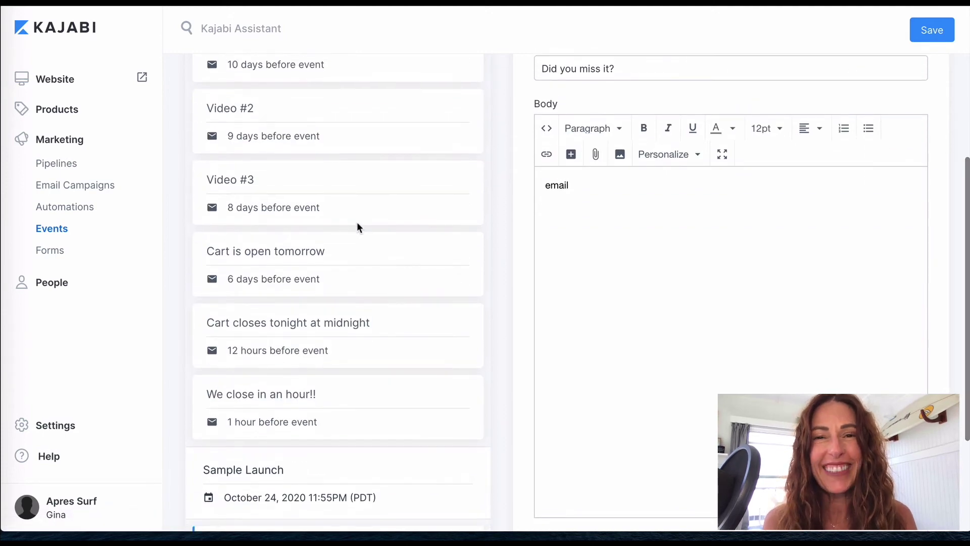
scroll(359, 228, down, 1)
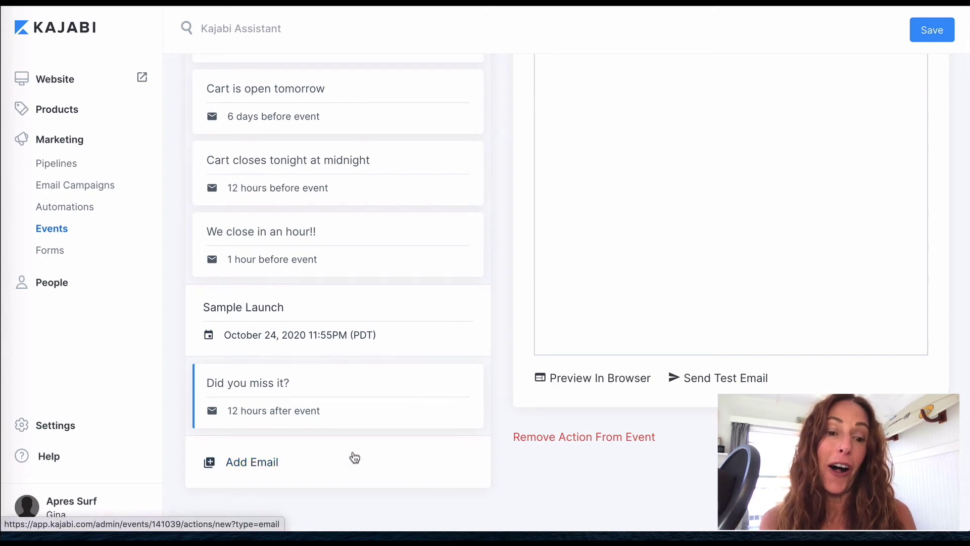
key(ctrl+s)
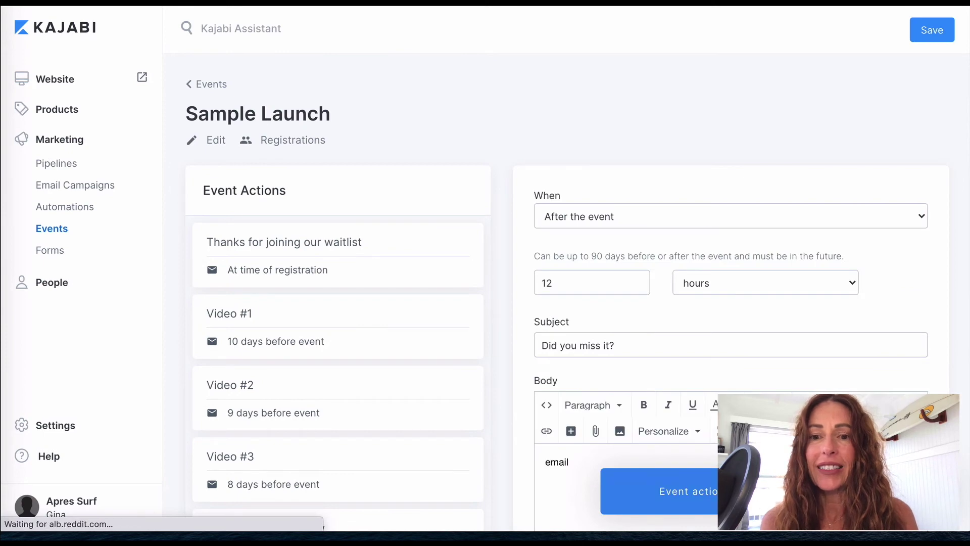
scroll(450, 180, down, 4)
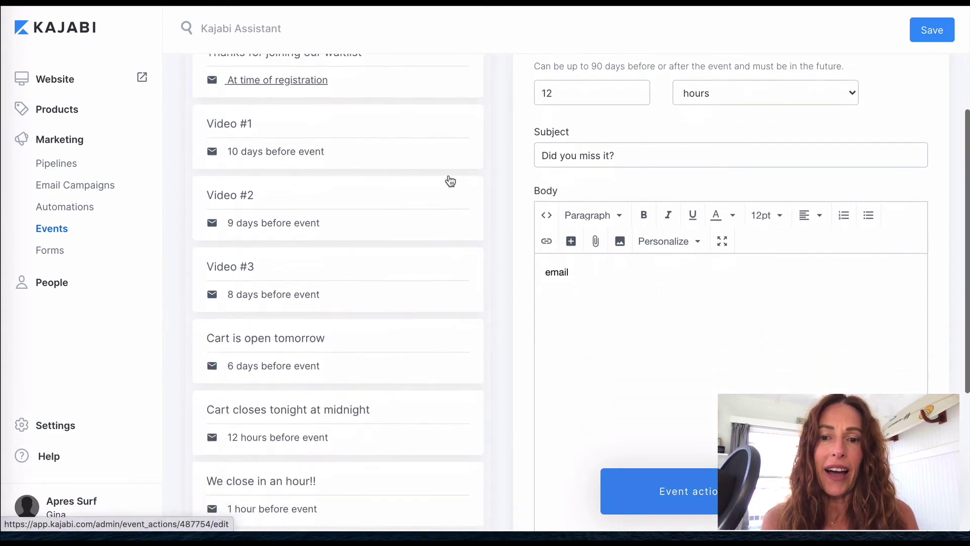
scroll(276, 344, up, 1)
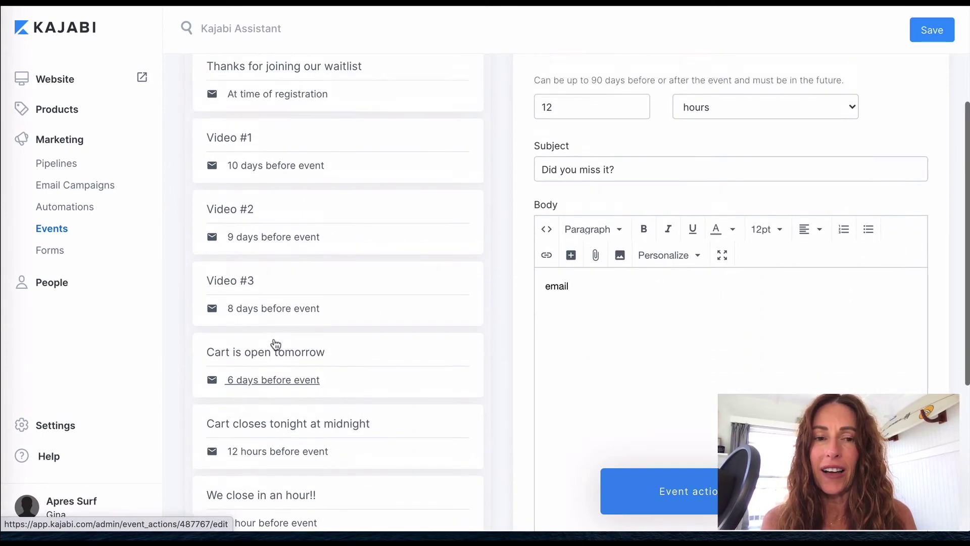
scroll(275, 344, up, 4)
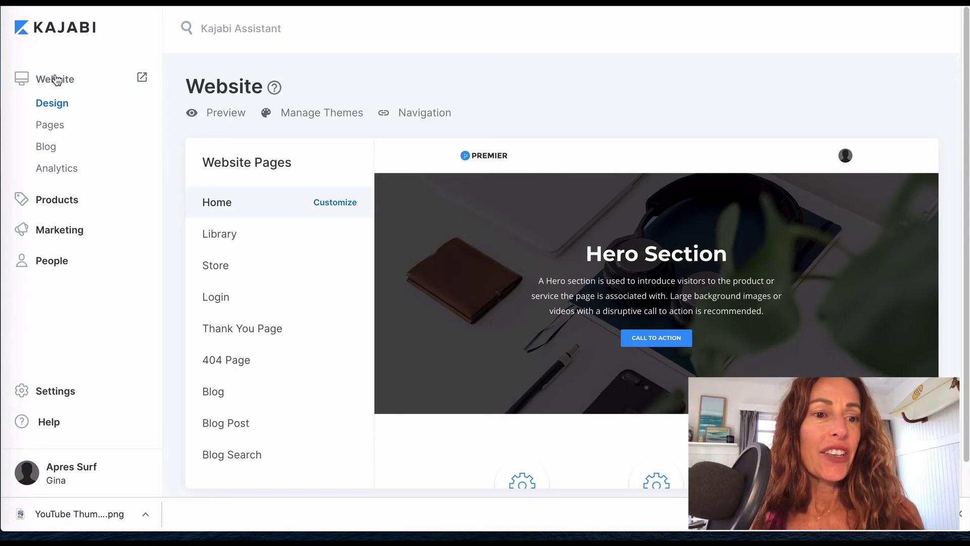
Under Marketing > Forms, add and save a new form titled 'Launch 2020 Email Optin'
click(60, 232)
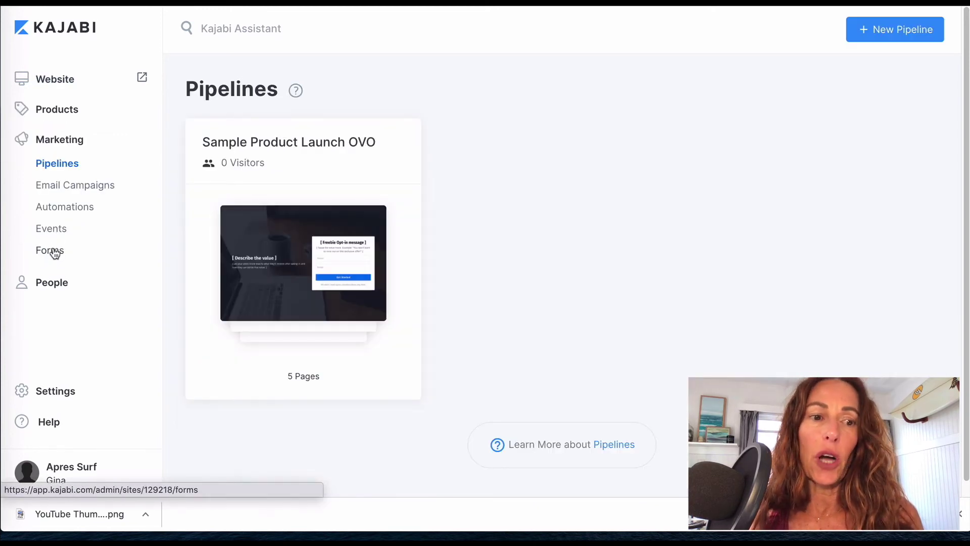
click(54, 253)
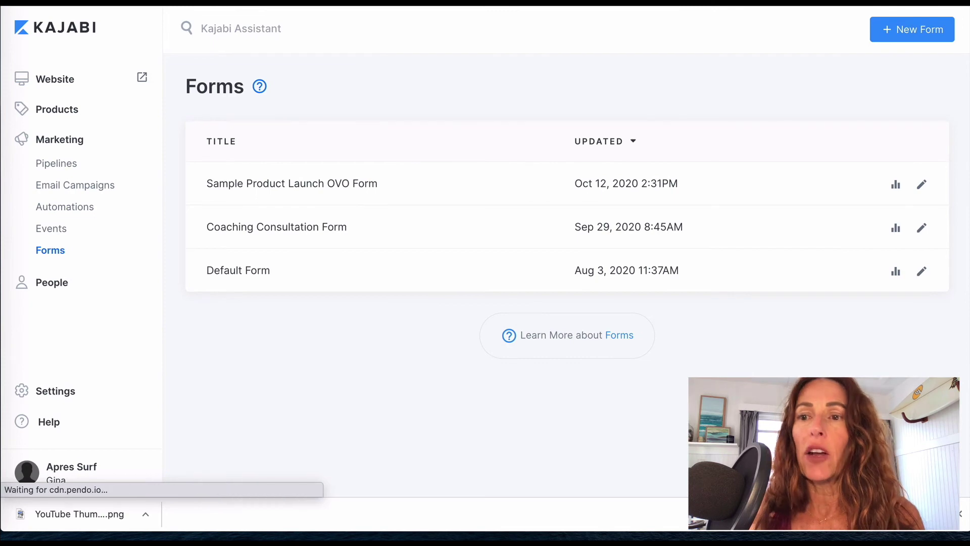
click(928, 34)
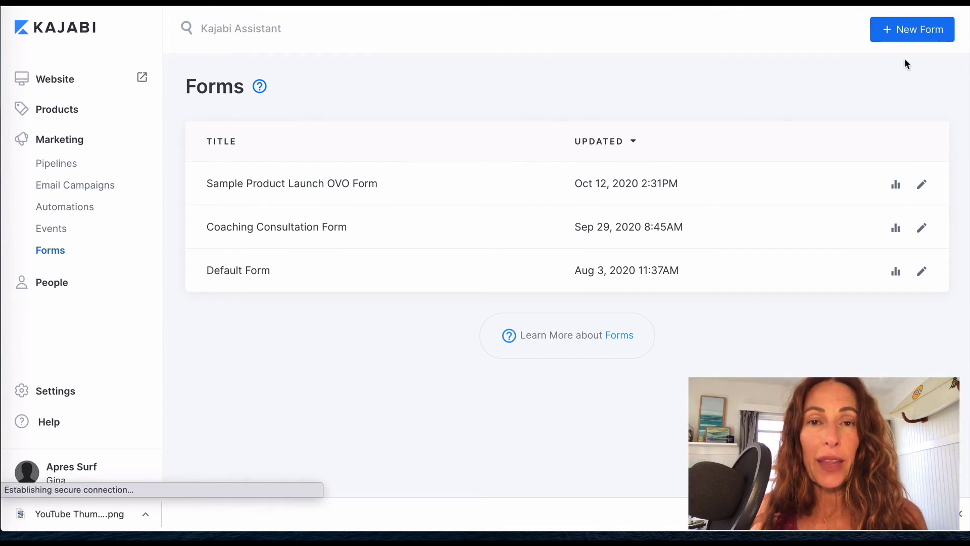
click(578, 204)
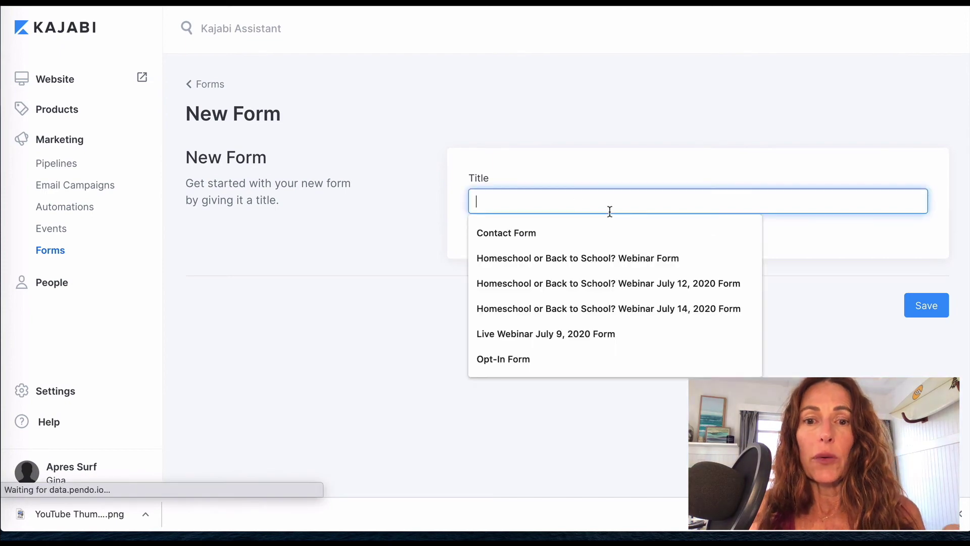
text(Lau)
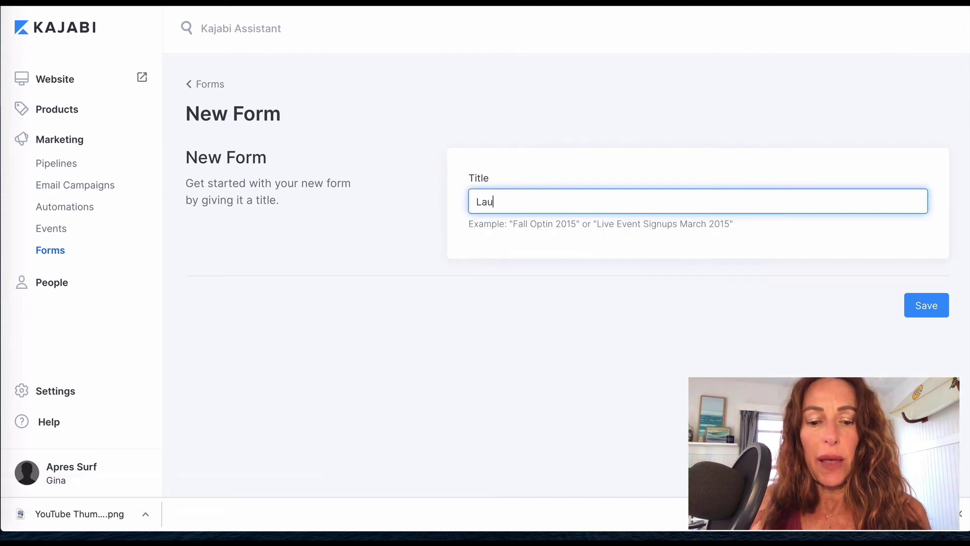
text(nch 2020)
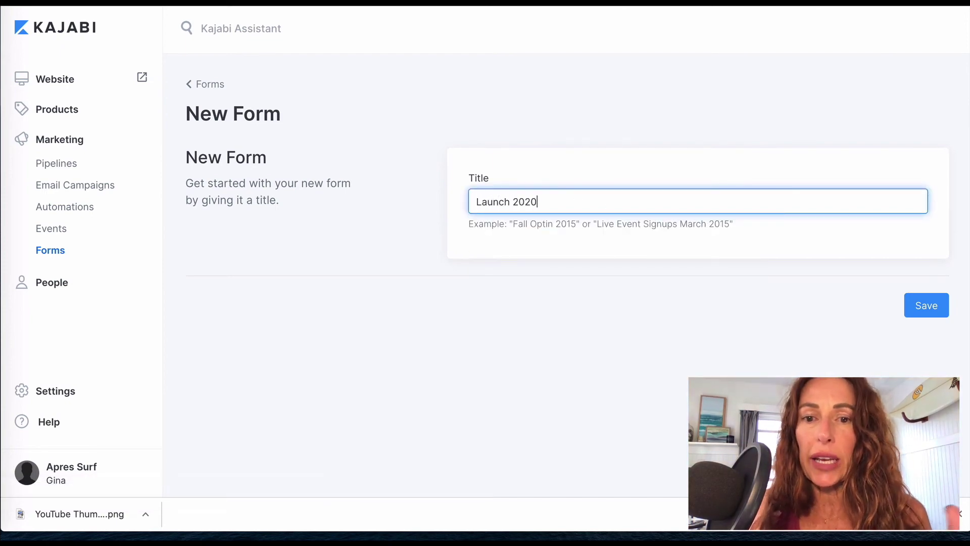
text( Em)
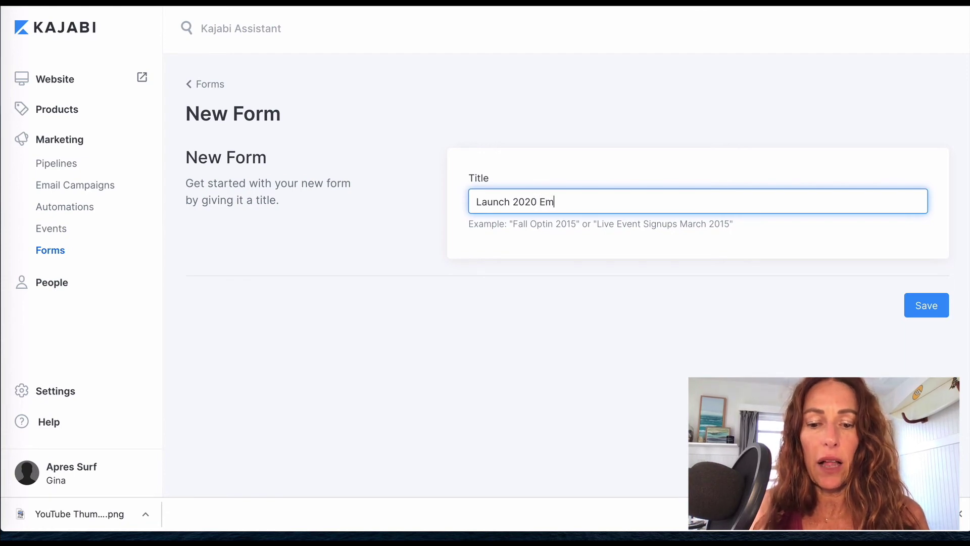
text(ail Optin)
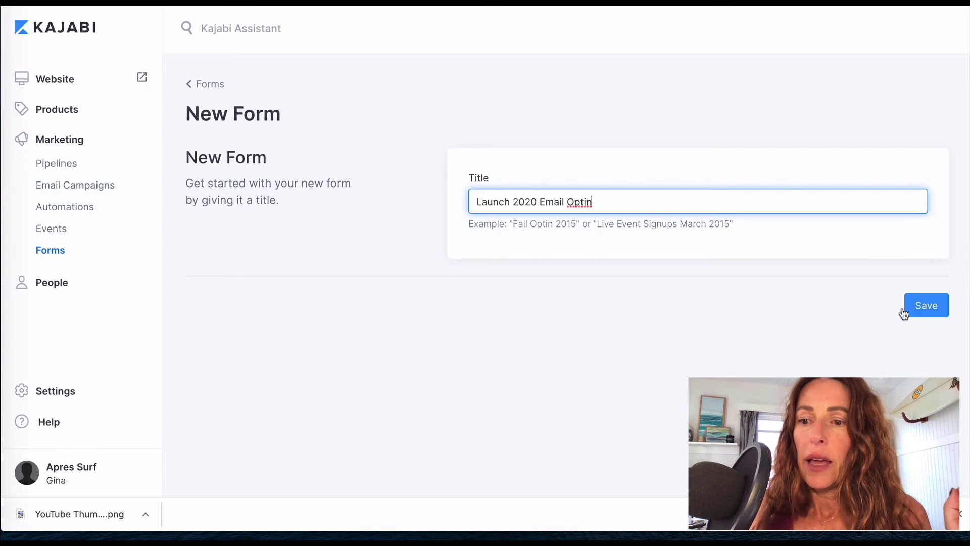
click(923, 305)
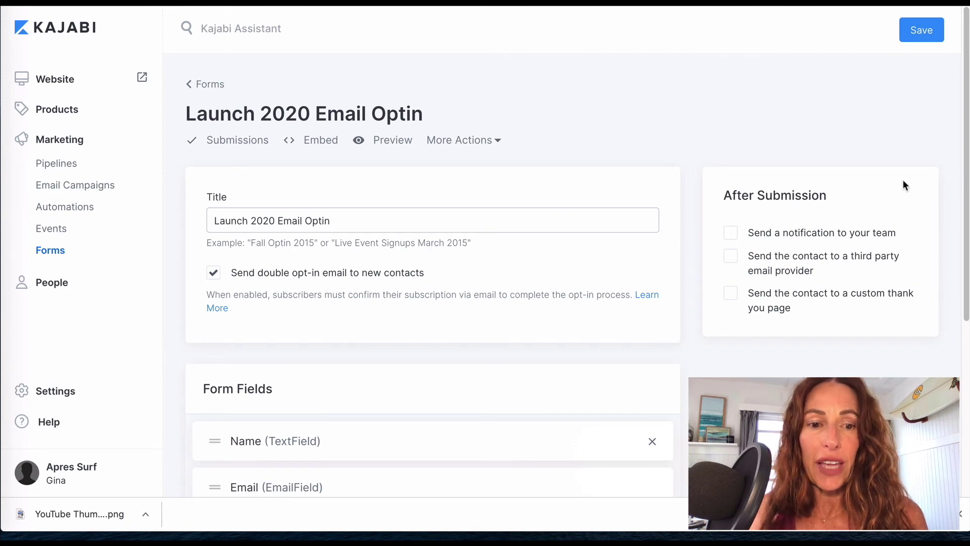
scroll(903, 179, down, 3)
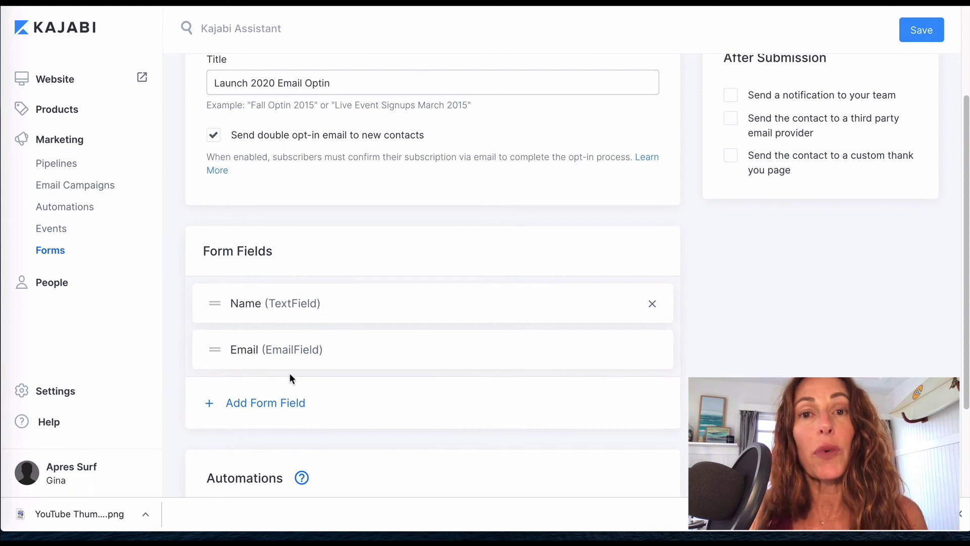
scroll(442, 346, down, 3)
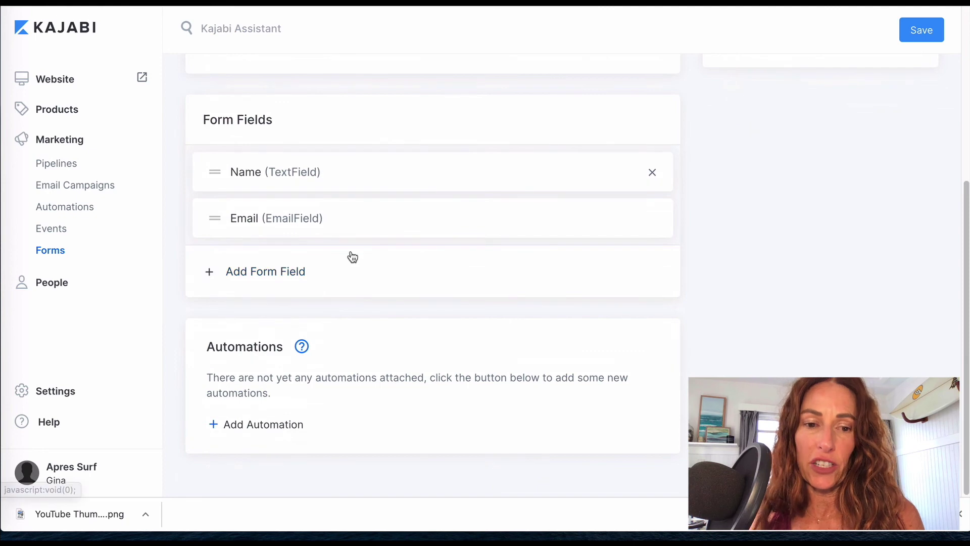
click(224, 430)
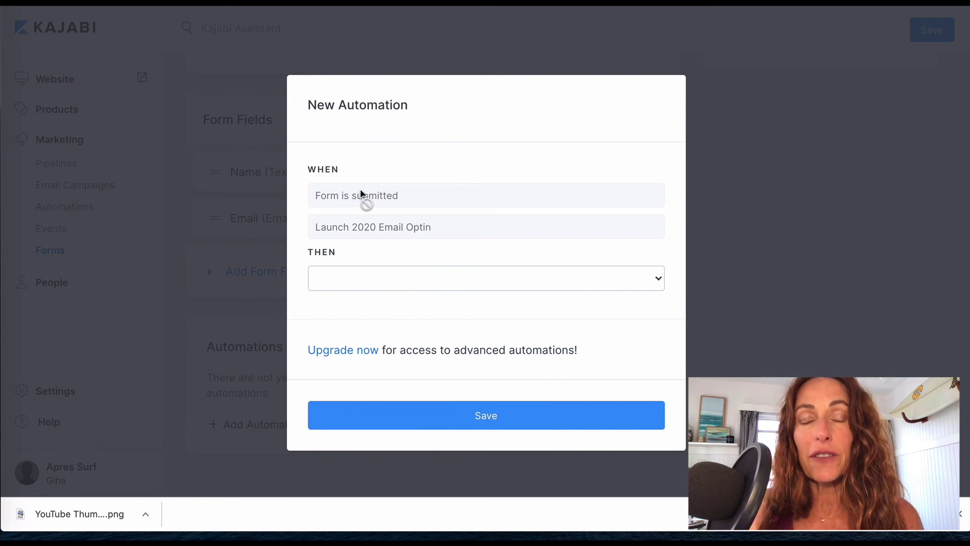
Add and save an automation whose action is 'Register to an event' with Sample Launch
click(659, 278)
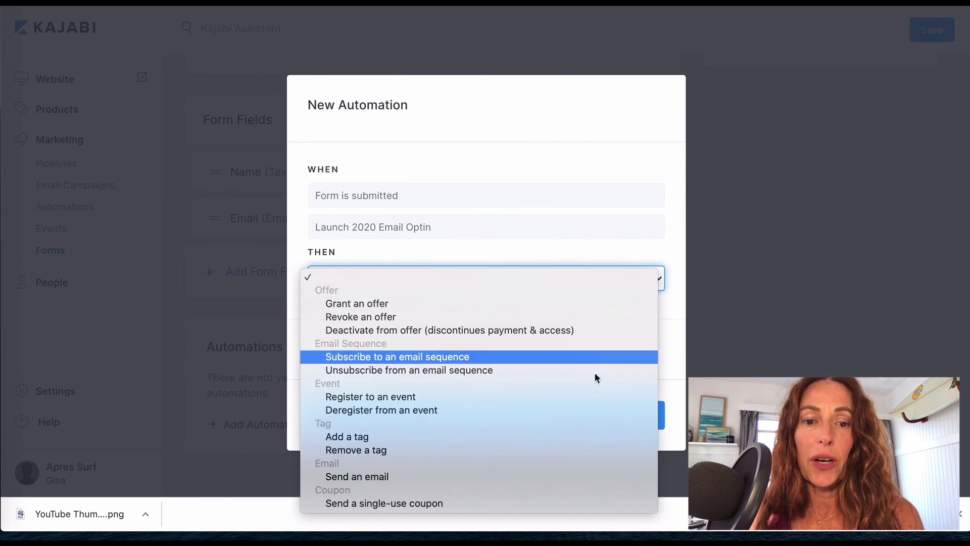
click(449, 398)
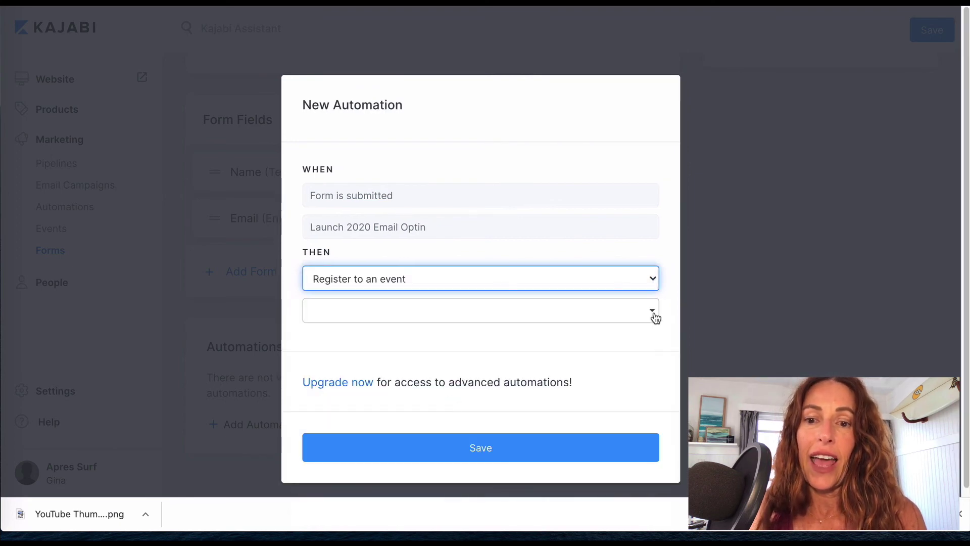
click(653, 314)
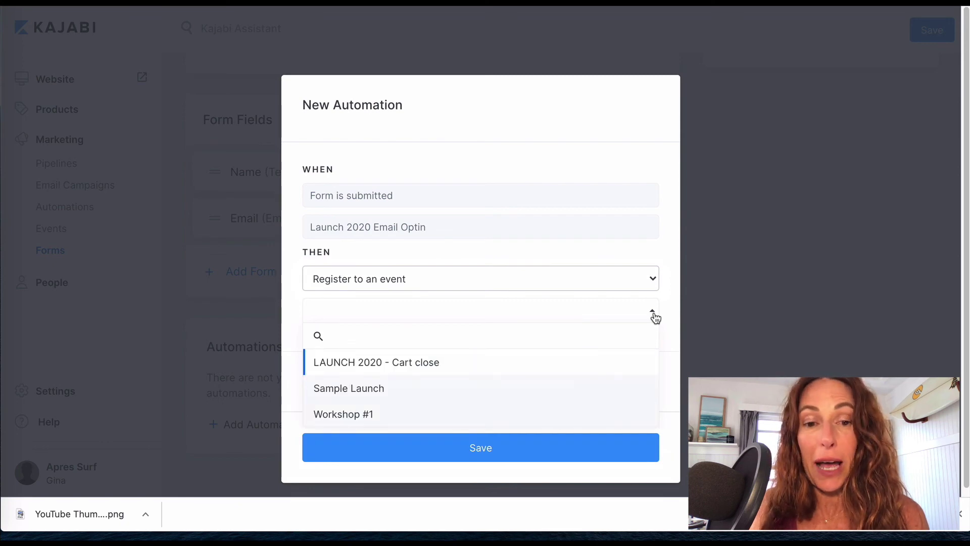
click(520, 388)
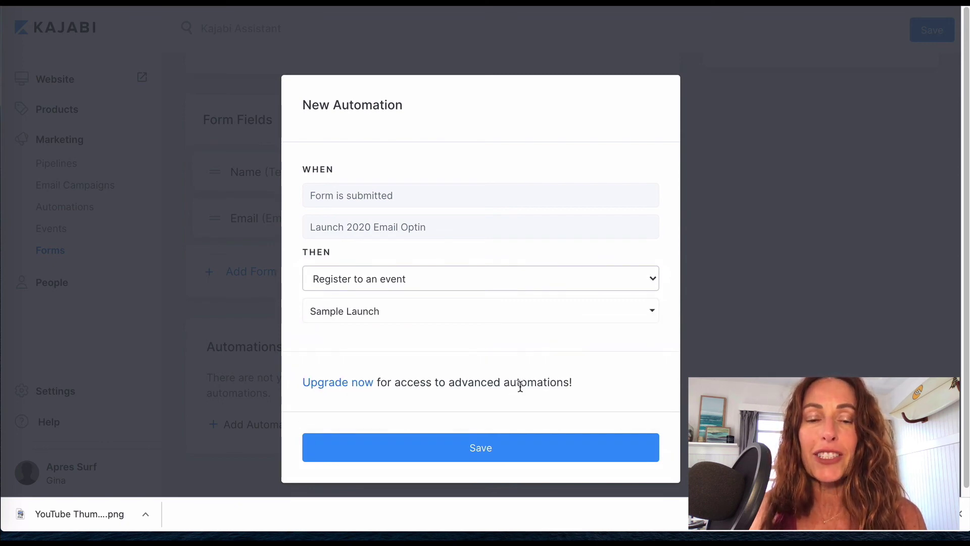
click(488, 450)
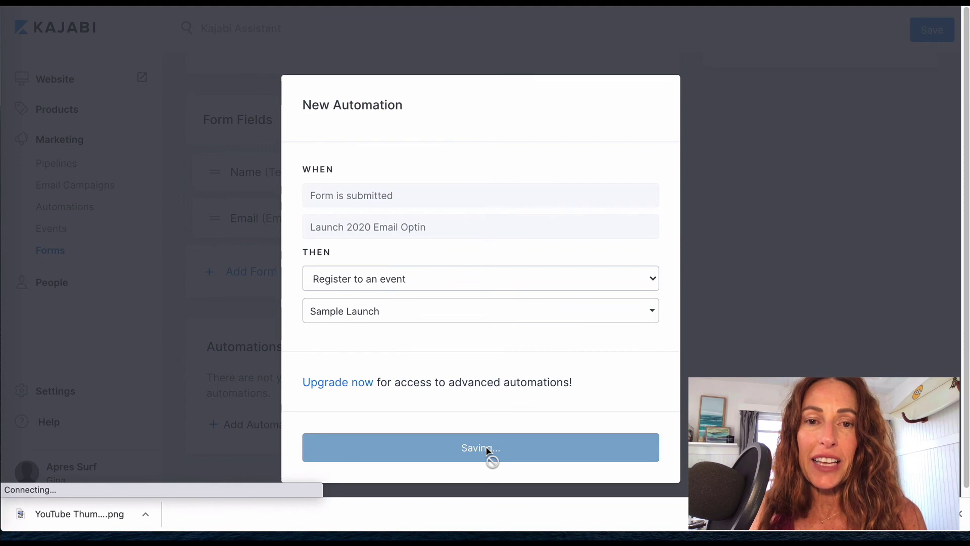